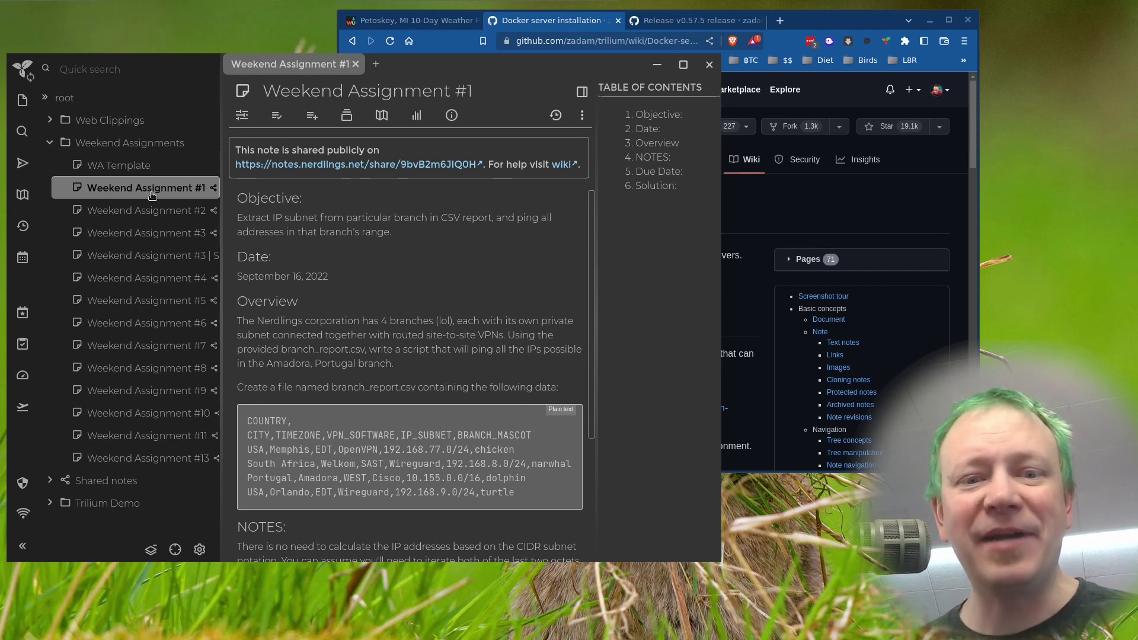
# - Browse Weekend Assignments #2 and #3, then open the 'Weekend Assignment #3 | Solution' bash script note
pyautogui.click(142, 217)
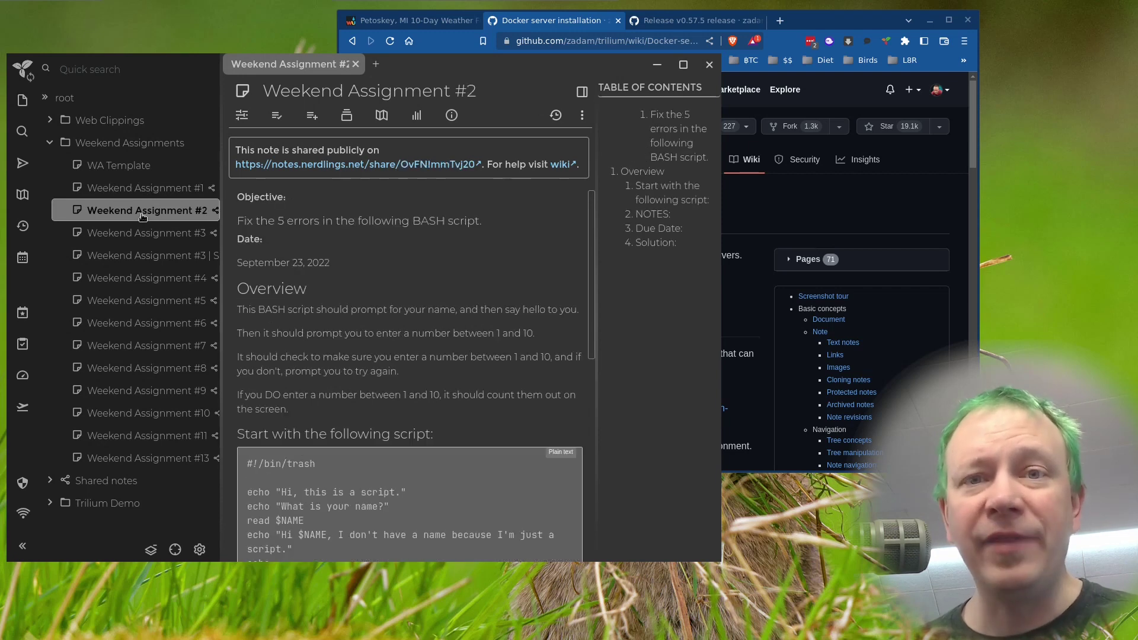
pyautogui.click(144, 235)
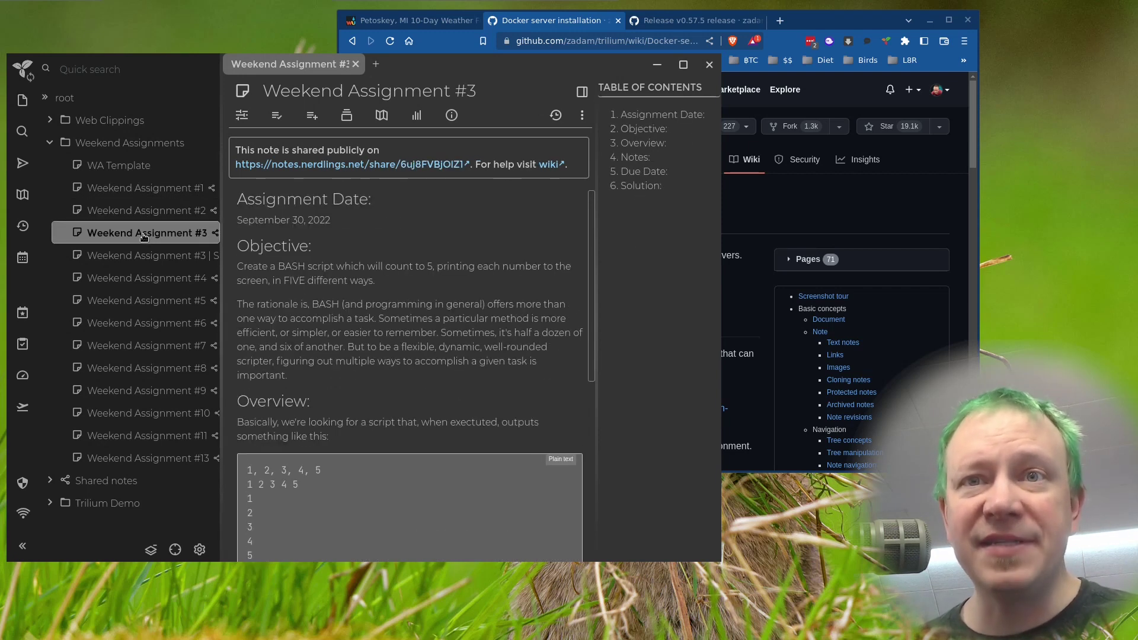
pyautogui.click(141, 257)
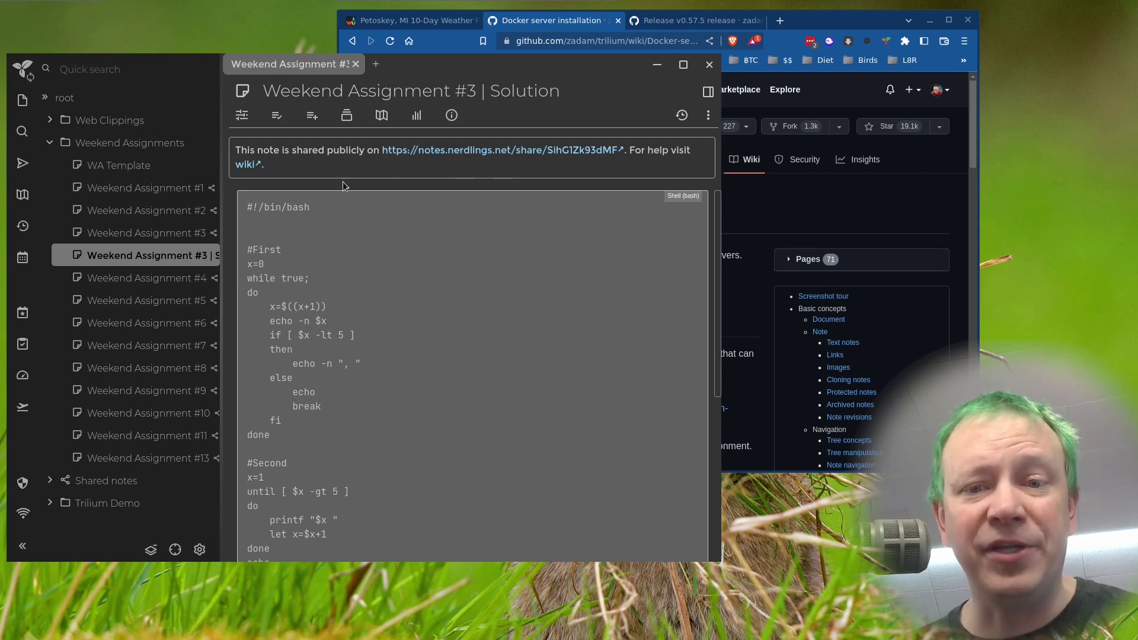
# - Open Weekend Assignment #4 and show its Basic Properties to confirm it is shared
pyautogui.click(129, 279)
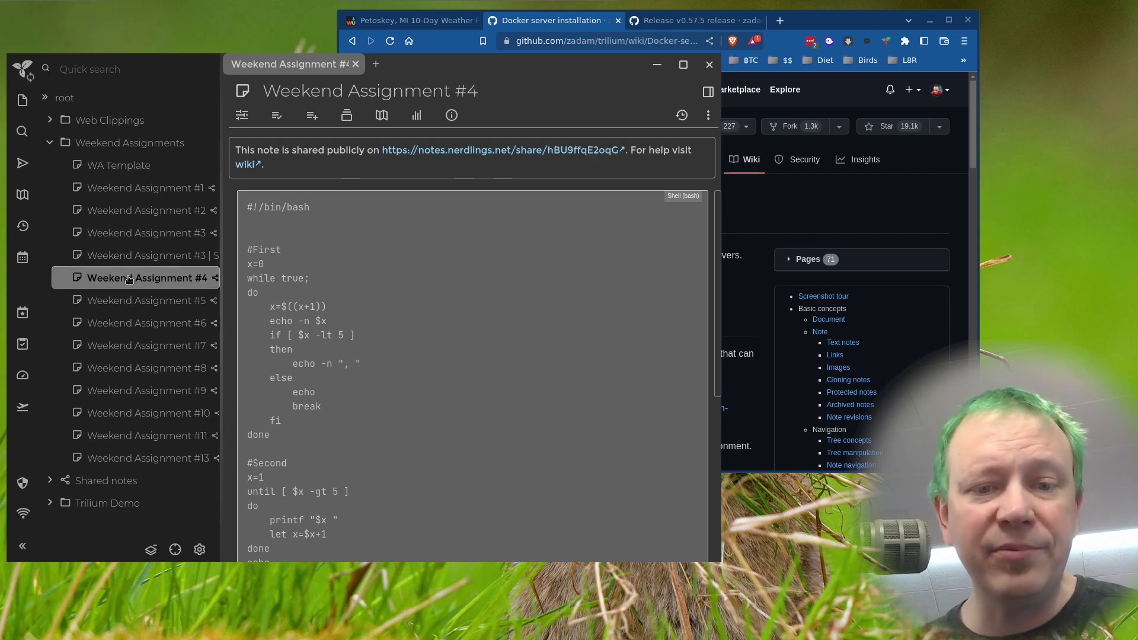
pyautogui.click(242, 117)
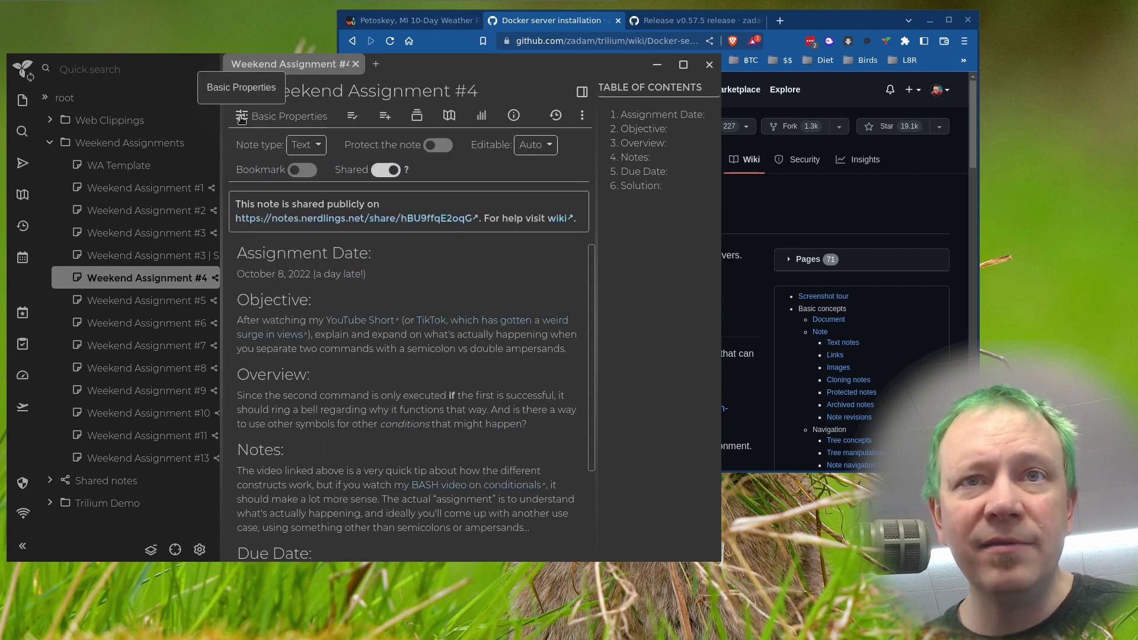
pyautogui.click(404, 220)
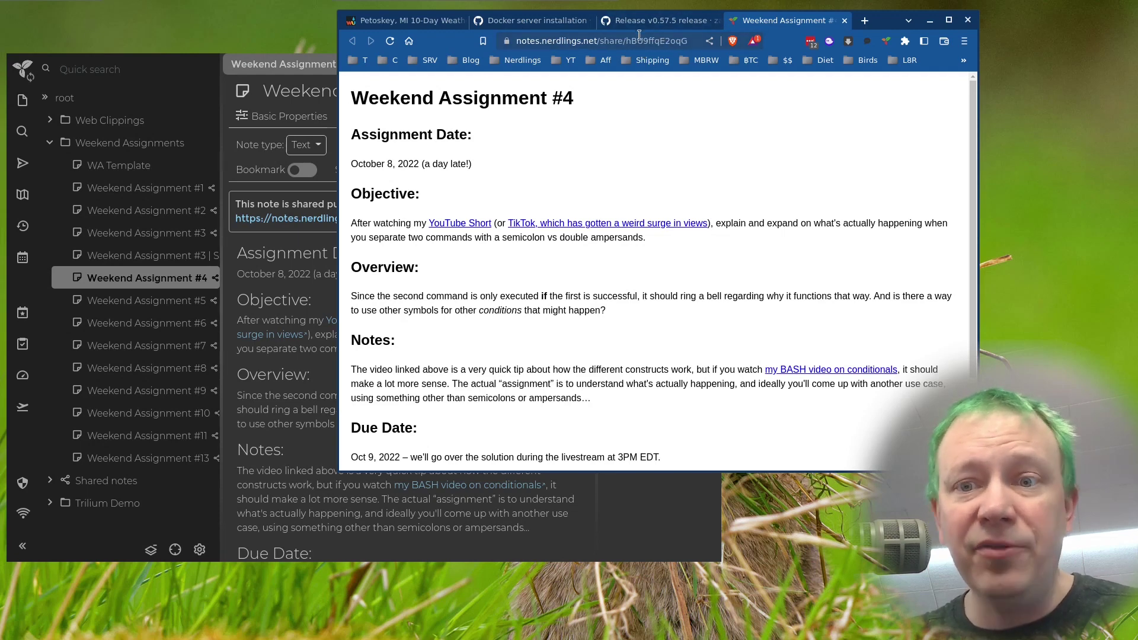
pyautogui.scroll(-3, 557, 266)
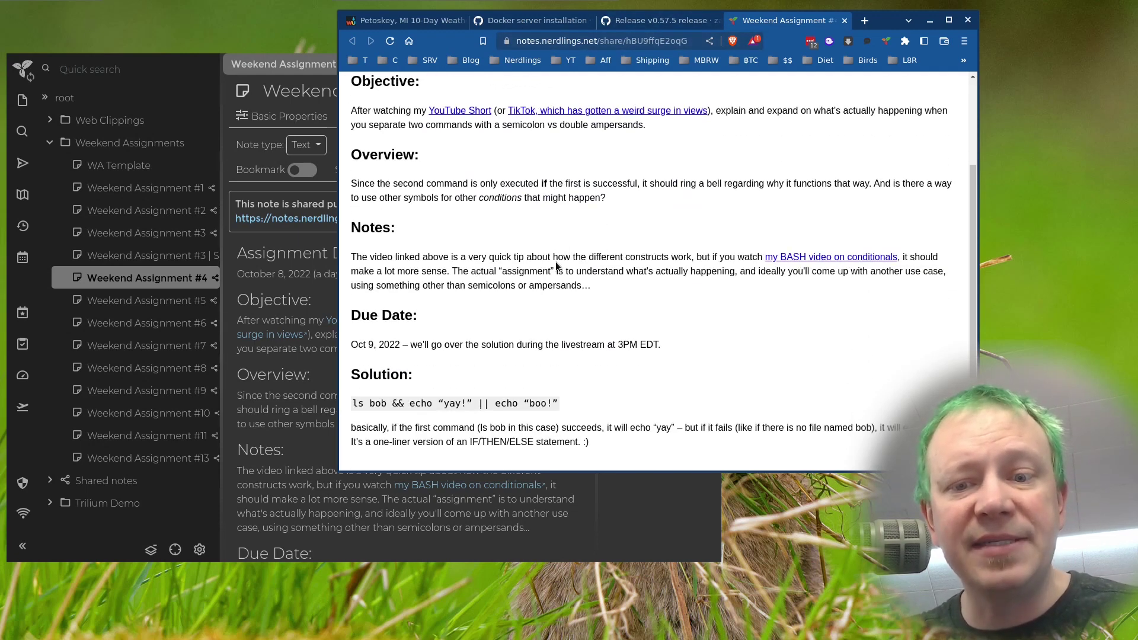
pyautogui.scroll(3, 556, 266)
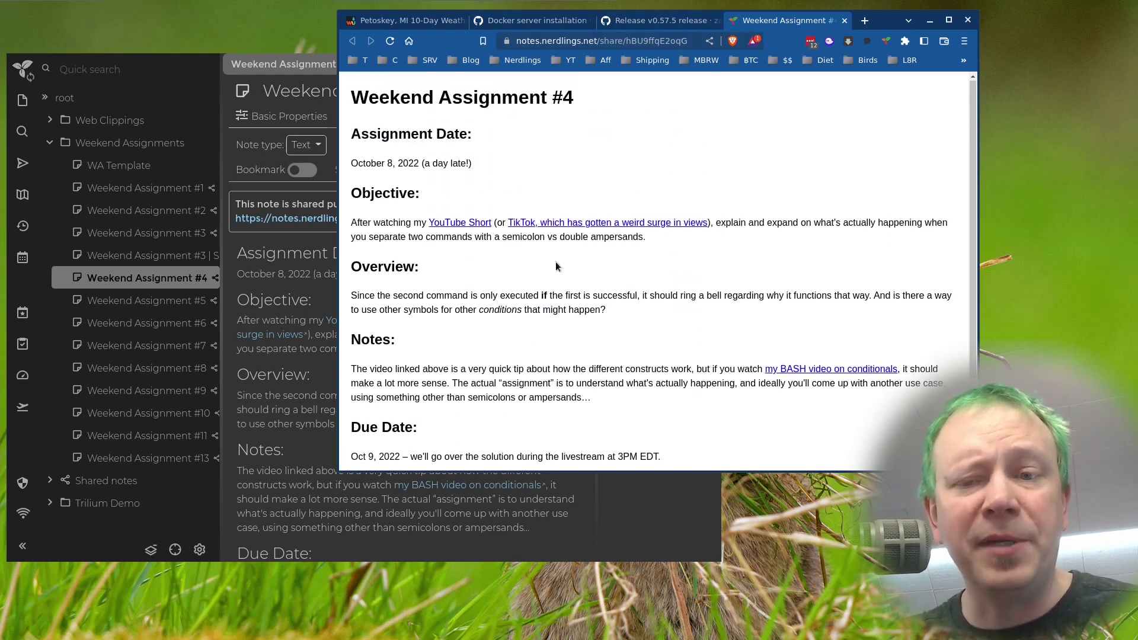
pyautogui.click(844, 20)
pyautogui.click(186, 69)
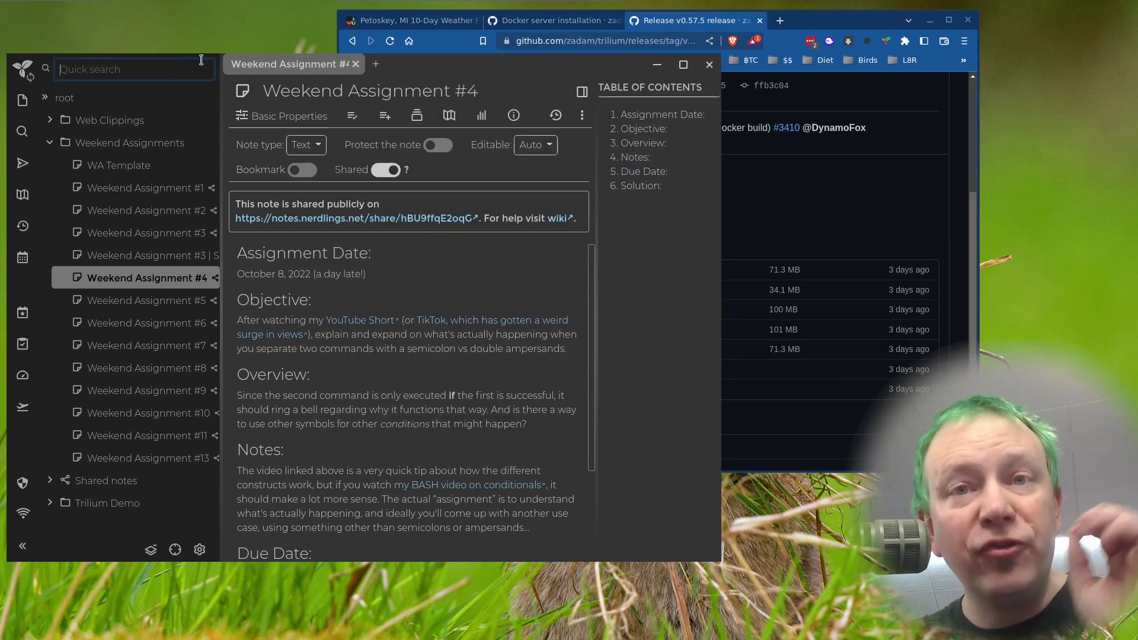
pyautogui.click(553, 20)
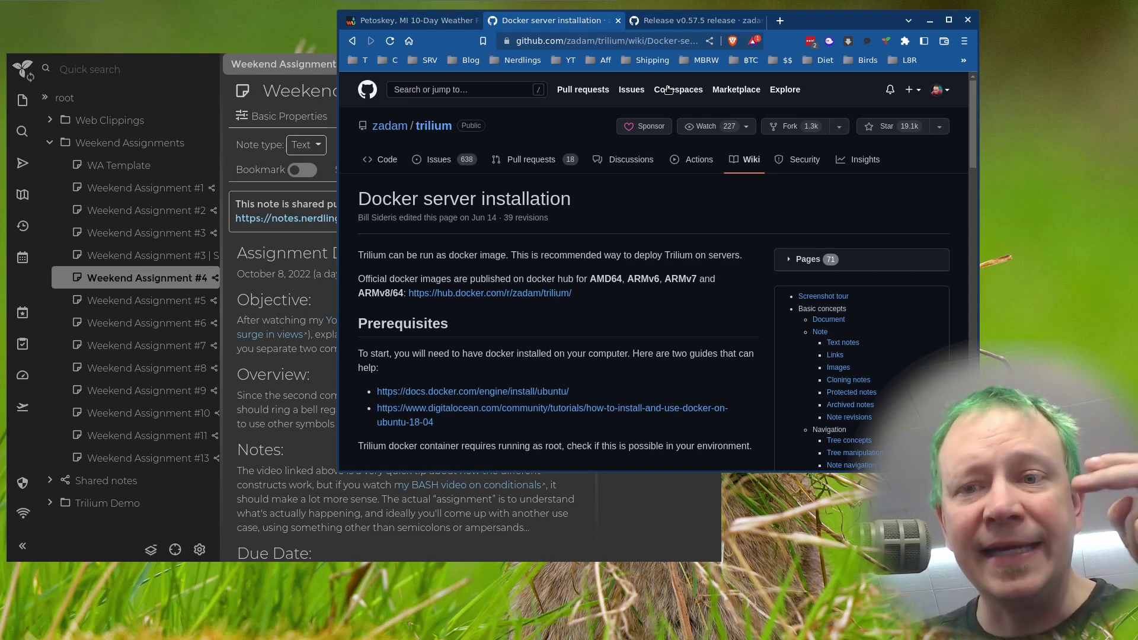
pyautogui.click(690, 20)
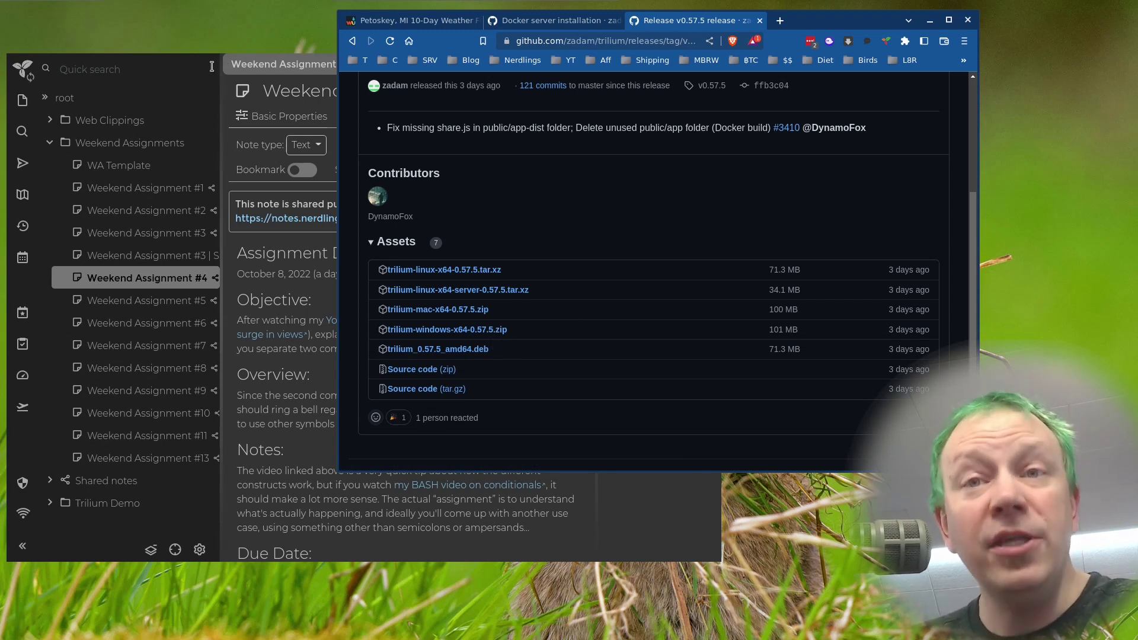
pyautogui.click(185, 60)
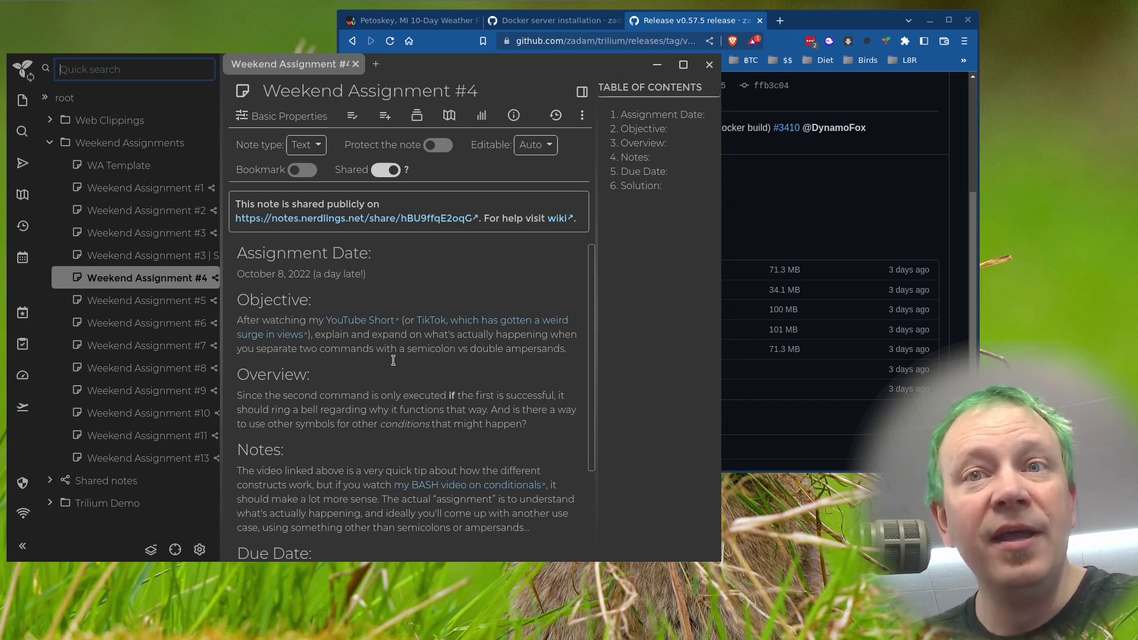
# - Read the Docker server installation wiki down to the 'Available anywhere' docker run command, then go back to Trilium
pyautogui.click(541, 19)
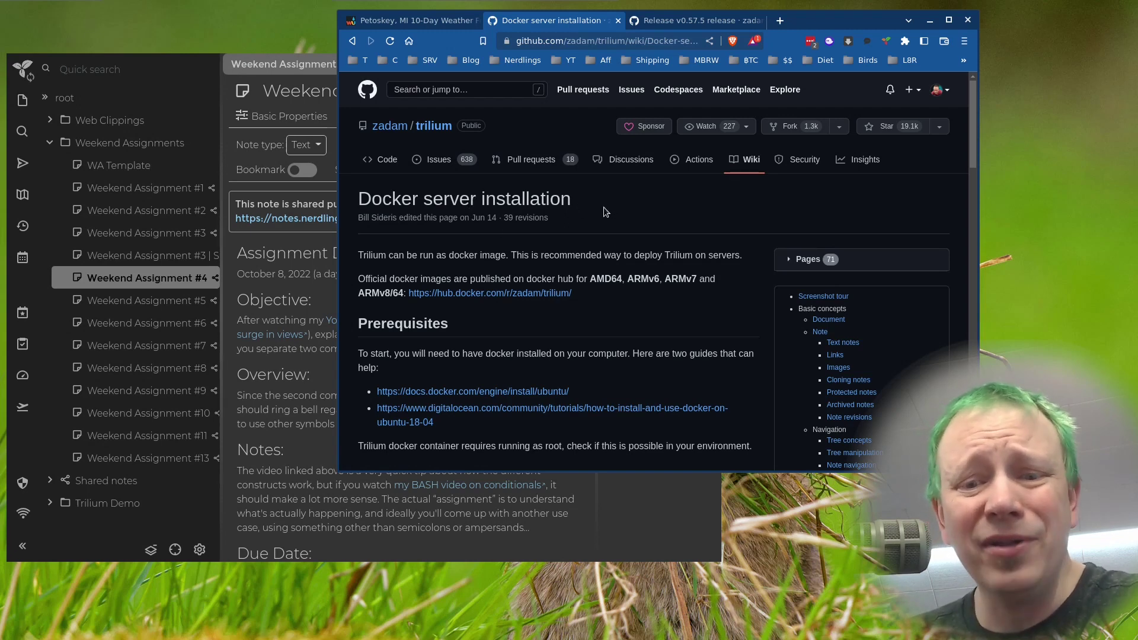
pyautogui.scroll(-5, 604, 208)
pyautogui.scroll(-4, 598, 209)
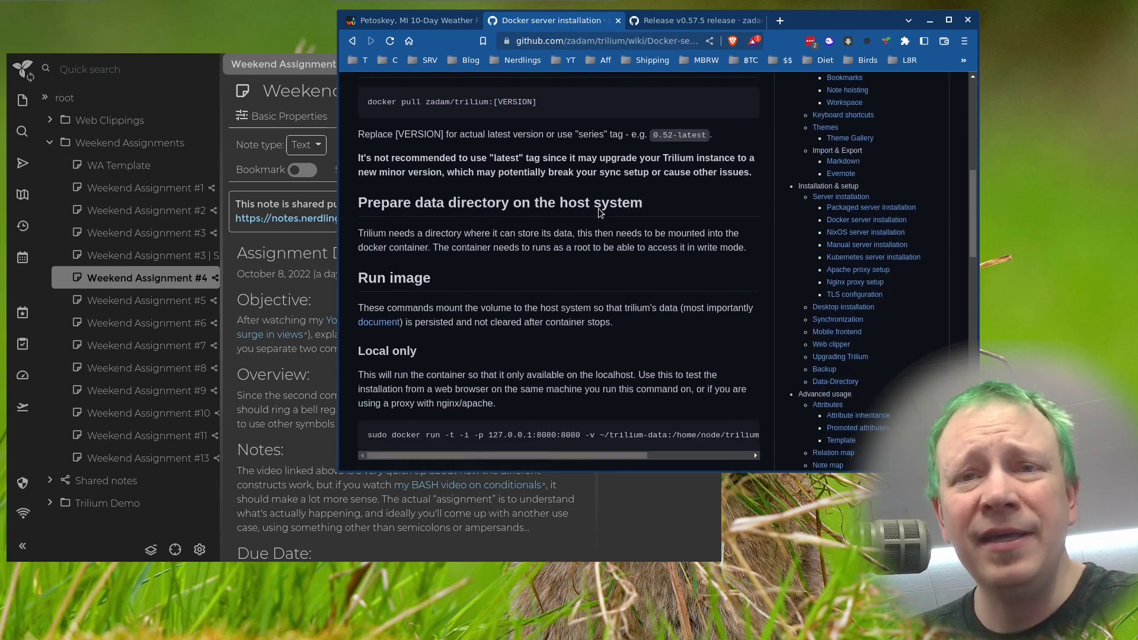
pyautogui.scroll(-1, 611, 221)
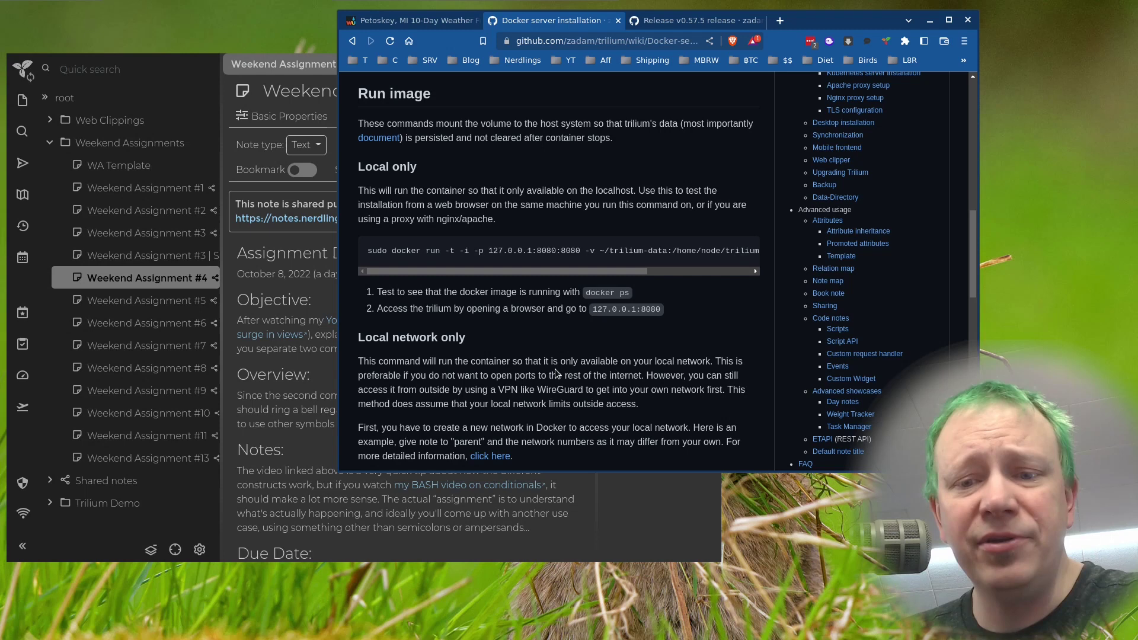
pyautogui.scroll(-10, 513, 351)
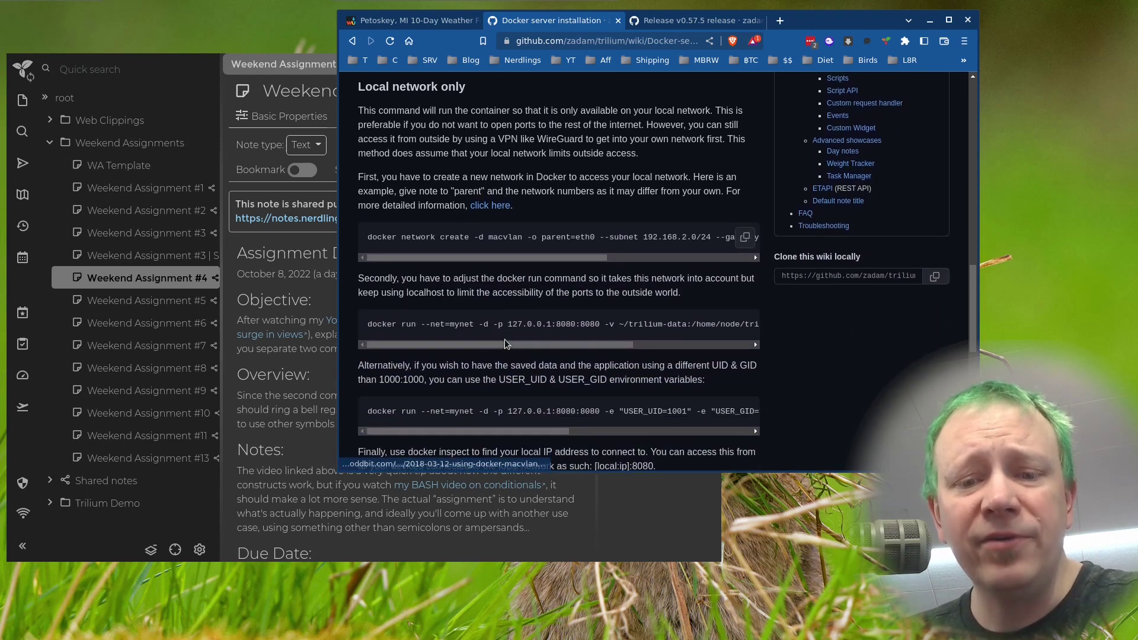
pyautogui.scroll(-2, 504, 339)
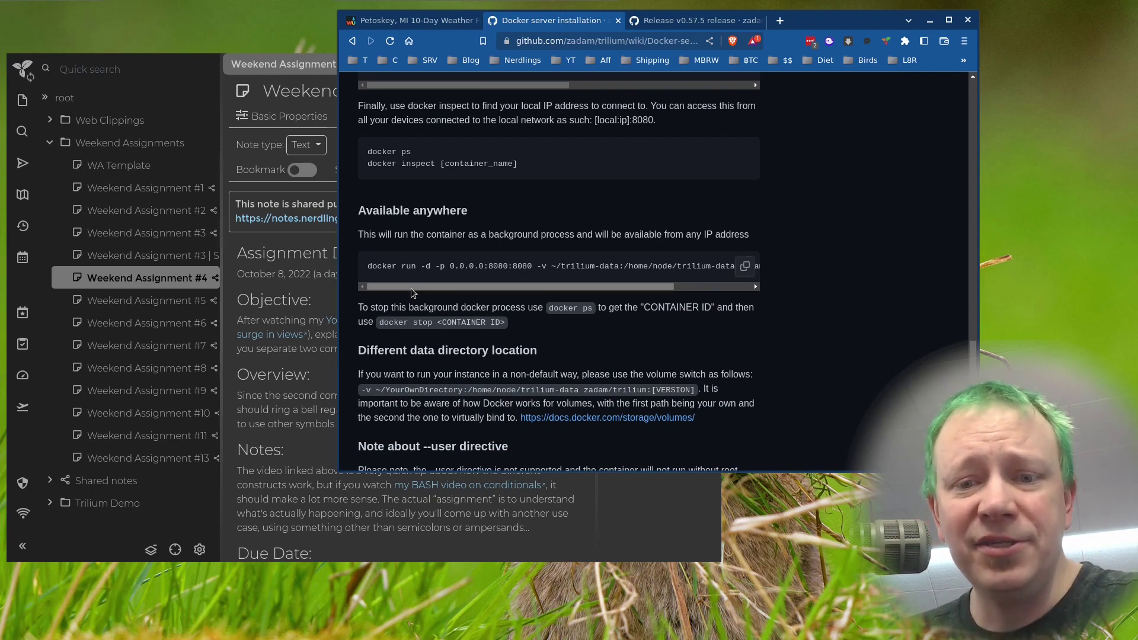
pyautogui.moveTo(411, 287); pyautogui.dragTo(515, 294)
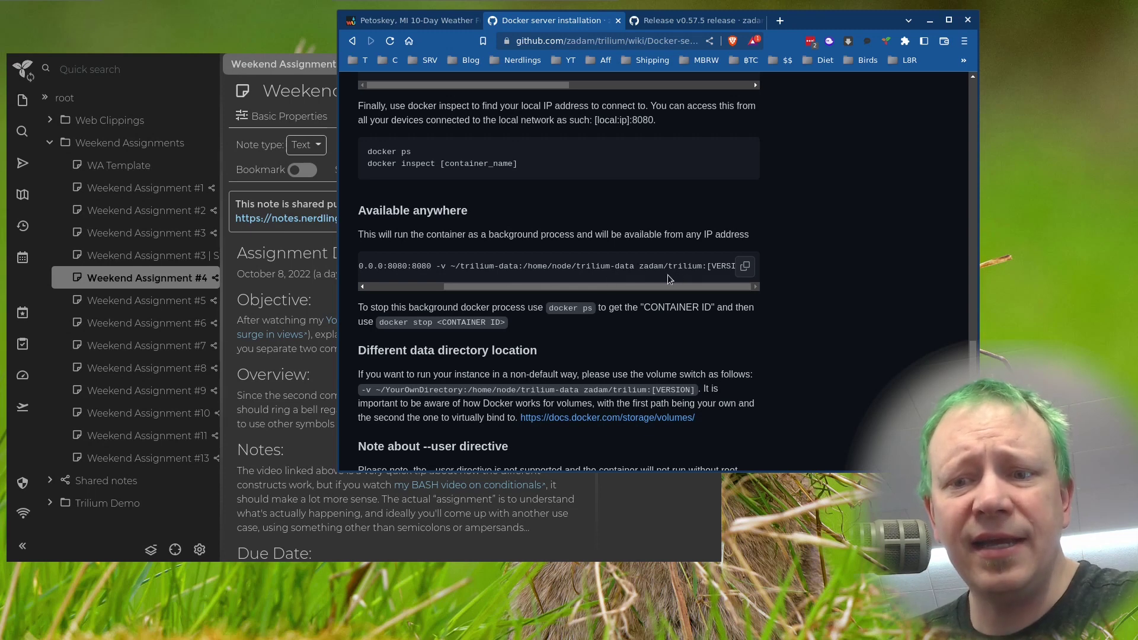
pyautogui.moveTo(593, 287); pyautogui.dragTo(499, 295)
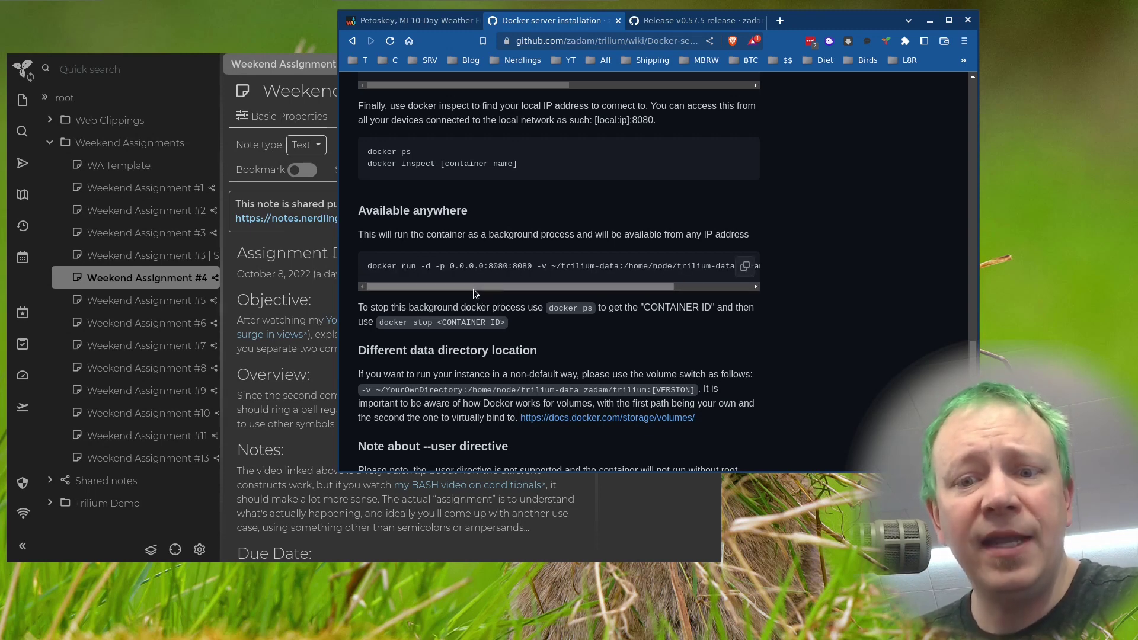
pyautogui.click(169, 69)
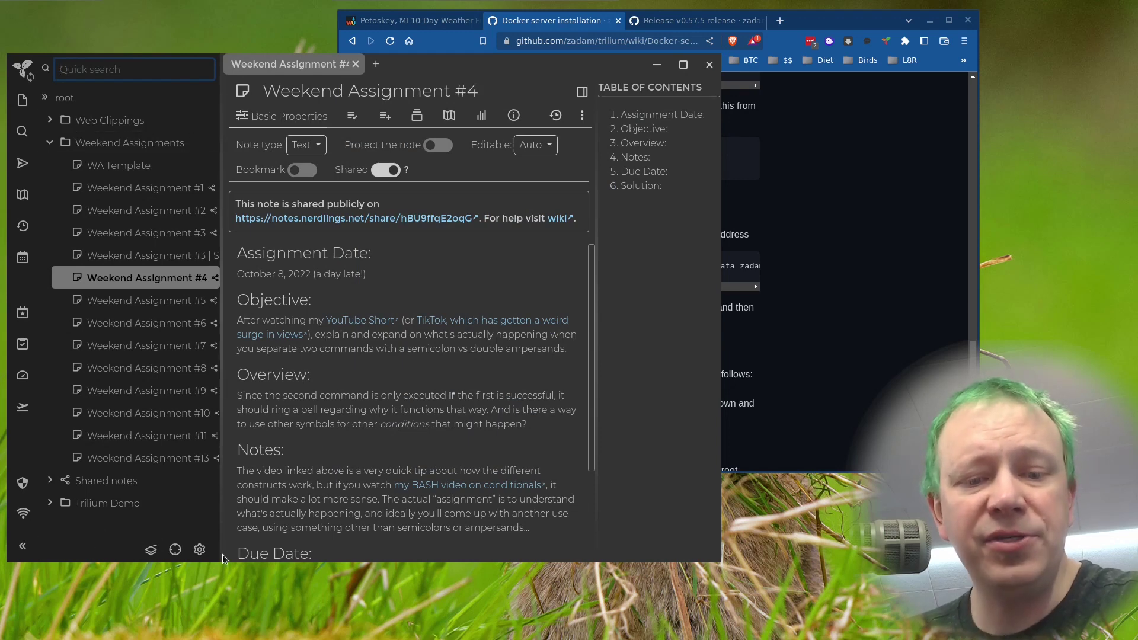
pyautogui.click(23, 69)
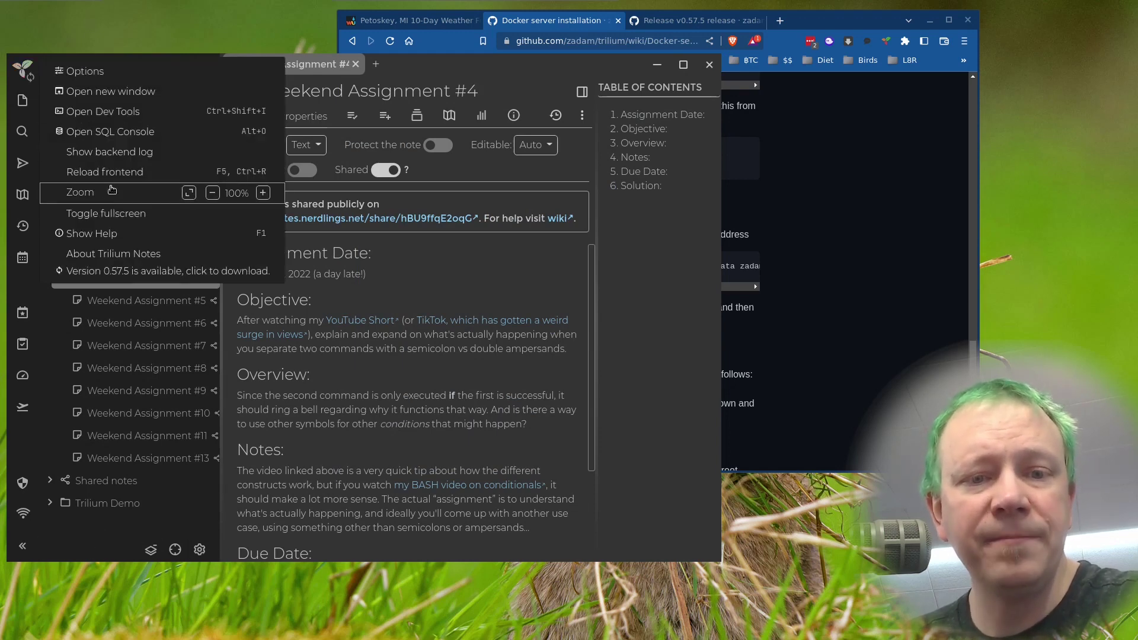
pyautogui.click(85, 71)
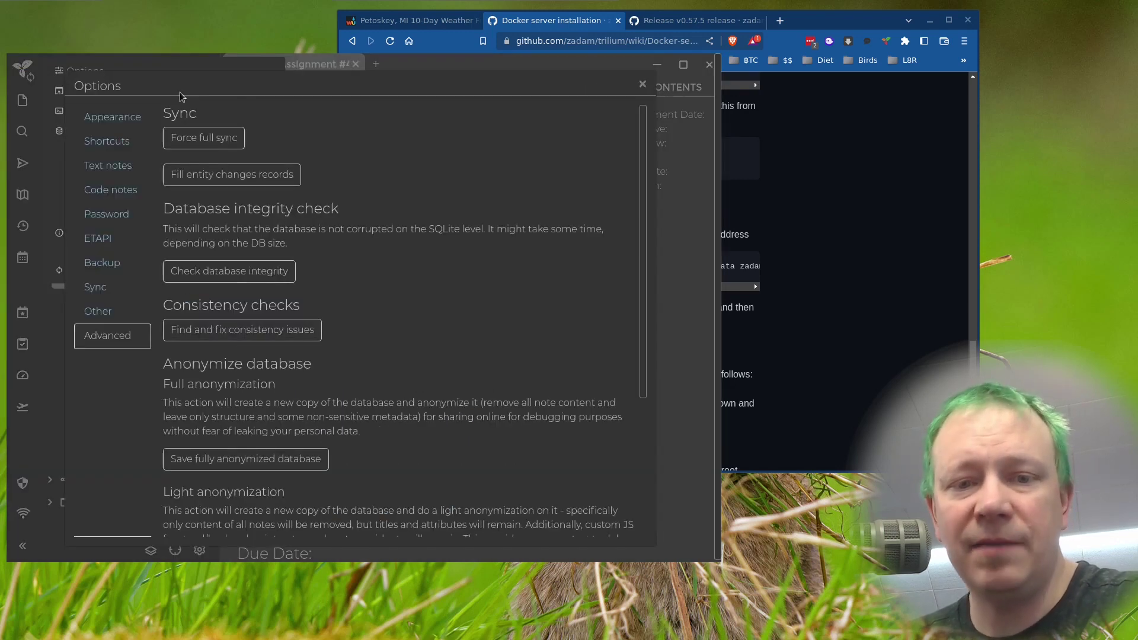
pyautogui.click(93, 290)
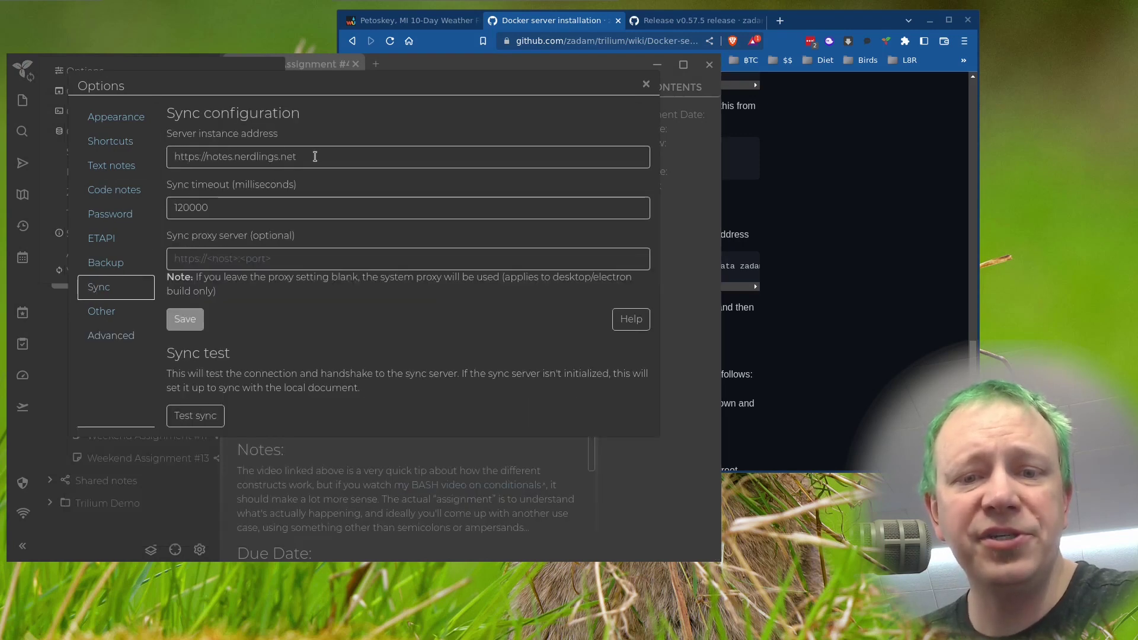
pyautogui.moveTo(315, 157); pyautogui.dragTo(166, 156)
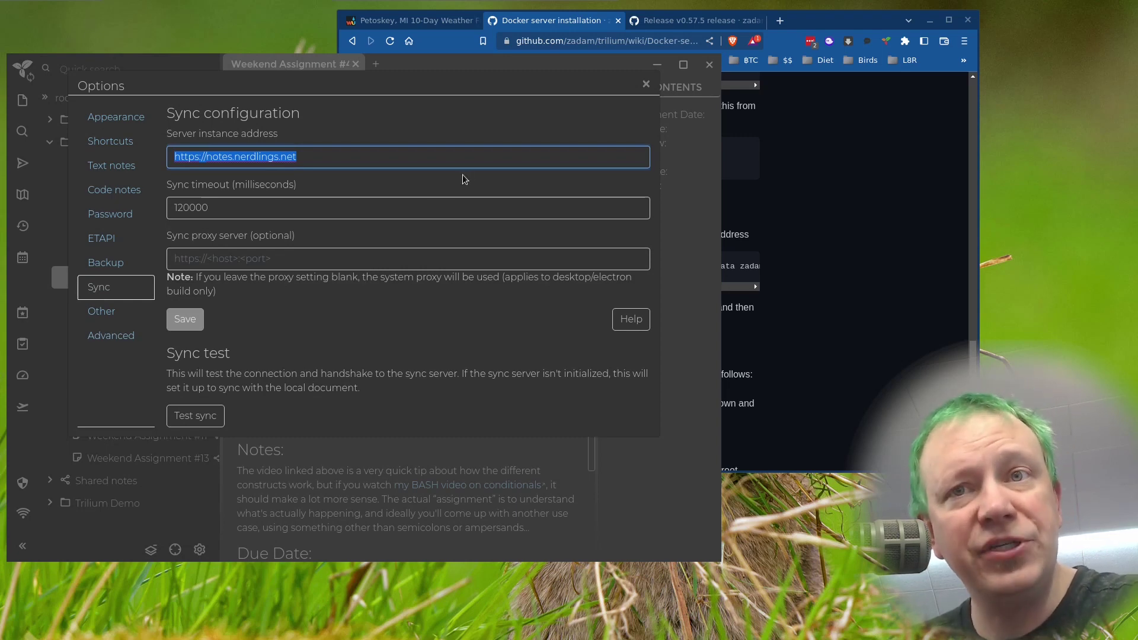
pyautogui.click(845, 204)
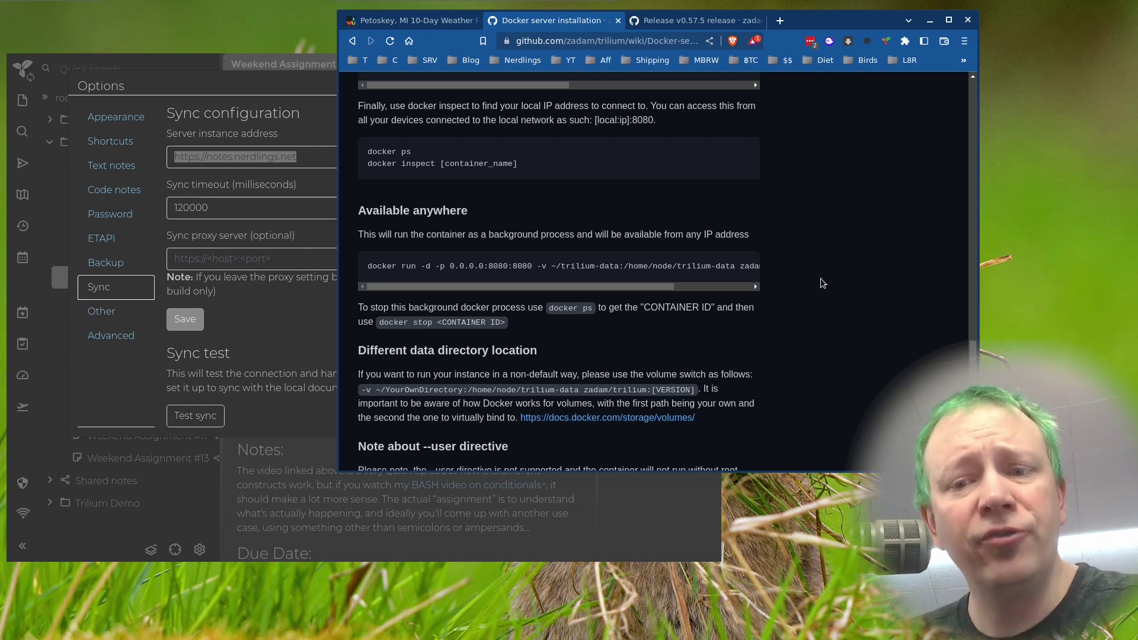
# - Highlight the docker run port mapping, close Trilium's Options, and load notes.nerdlings.net in a new Brave tab
pyautogui.moveTo(488, 266); pyautogui.dragTo(533, 266)
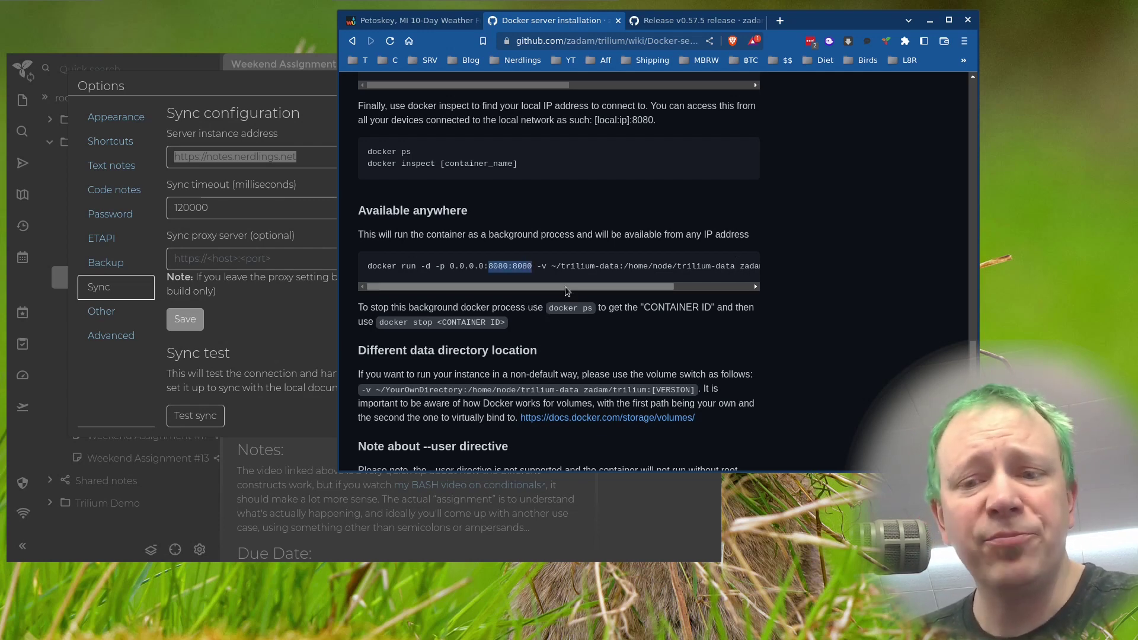
pyautogui.click(185, 67)
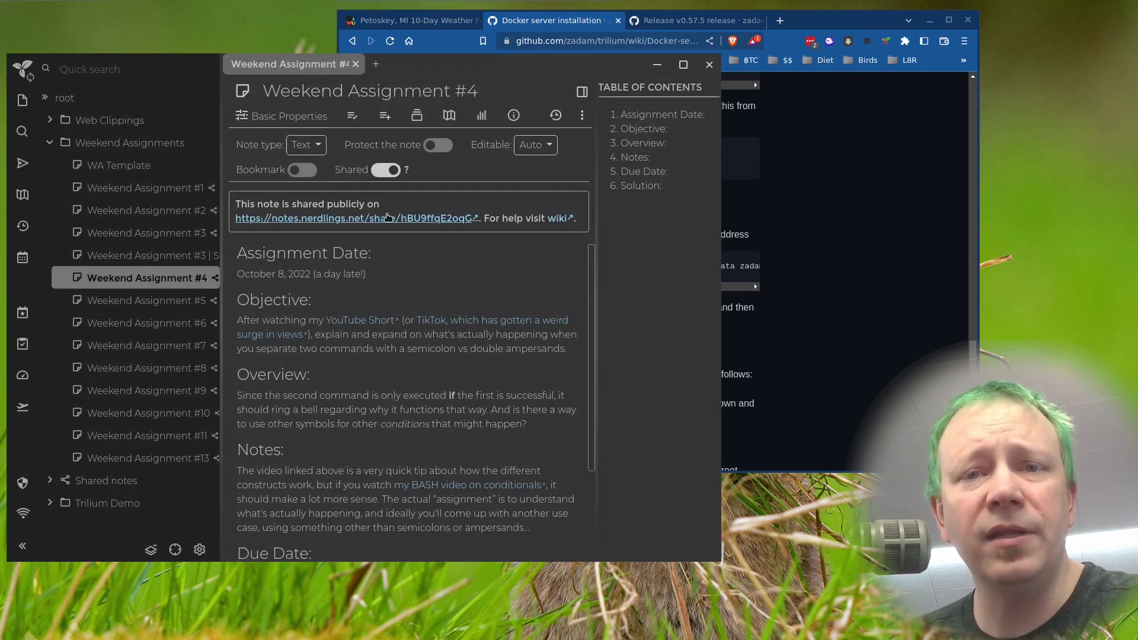
pyautogui.click(781, 22)
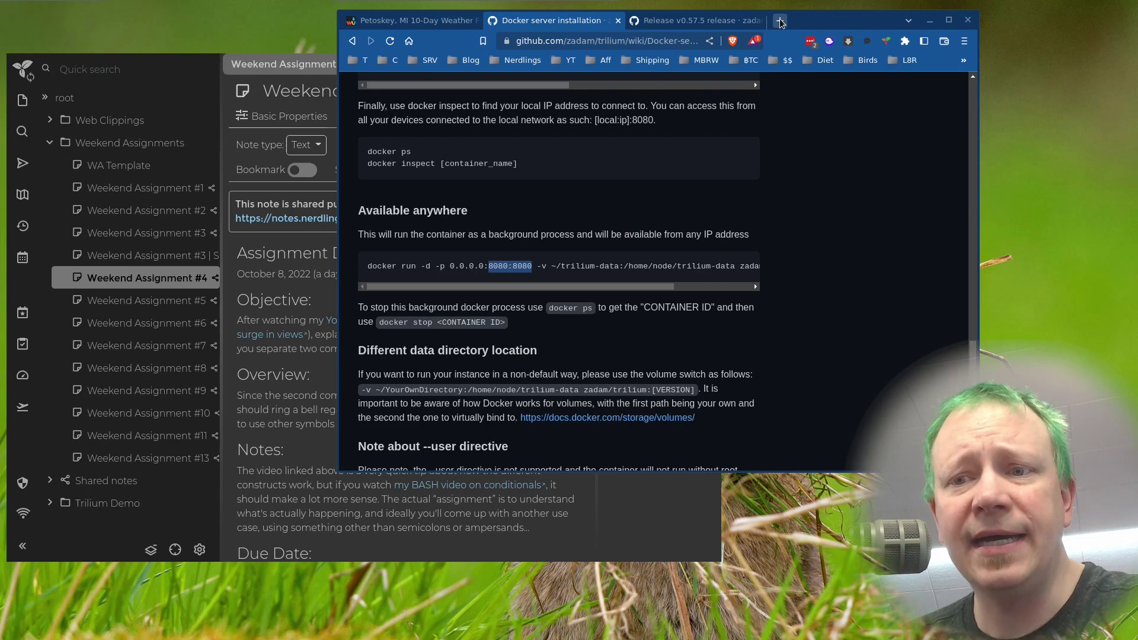
pyautogui.click(780, 21)
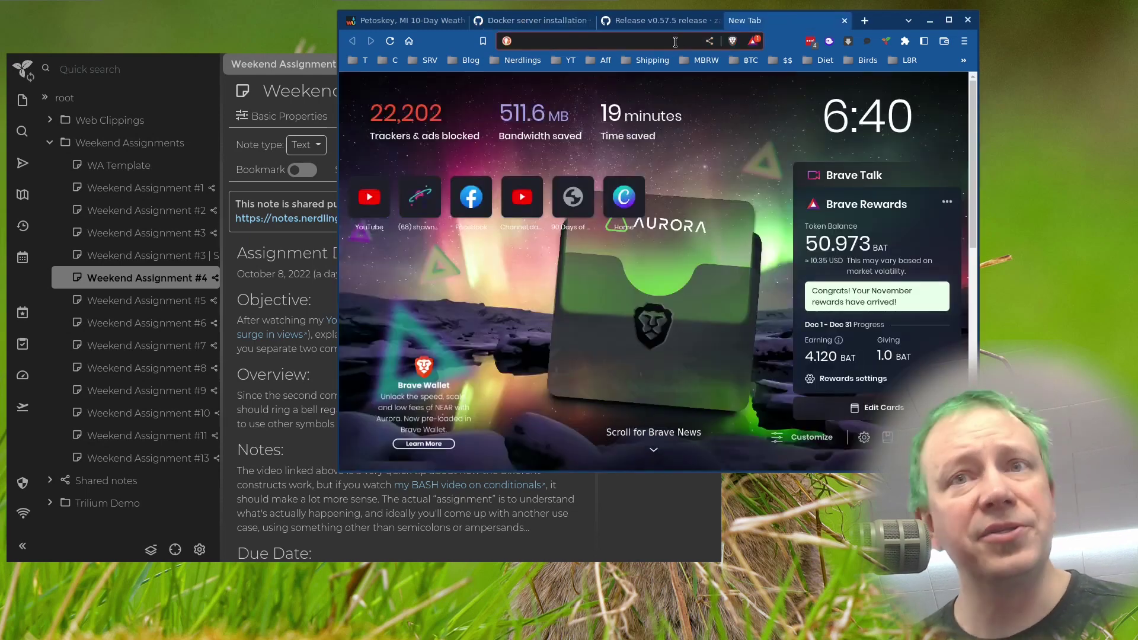
pyautogui.write('n')
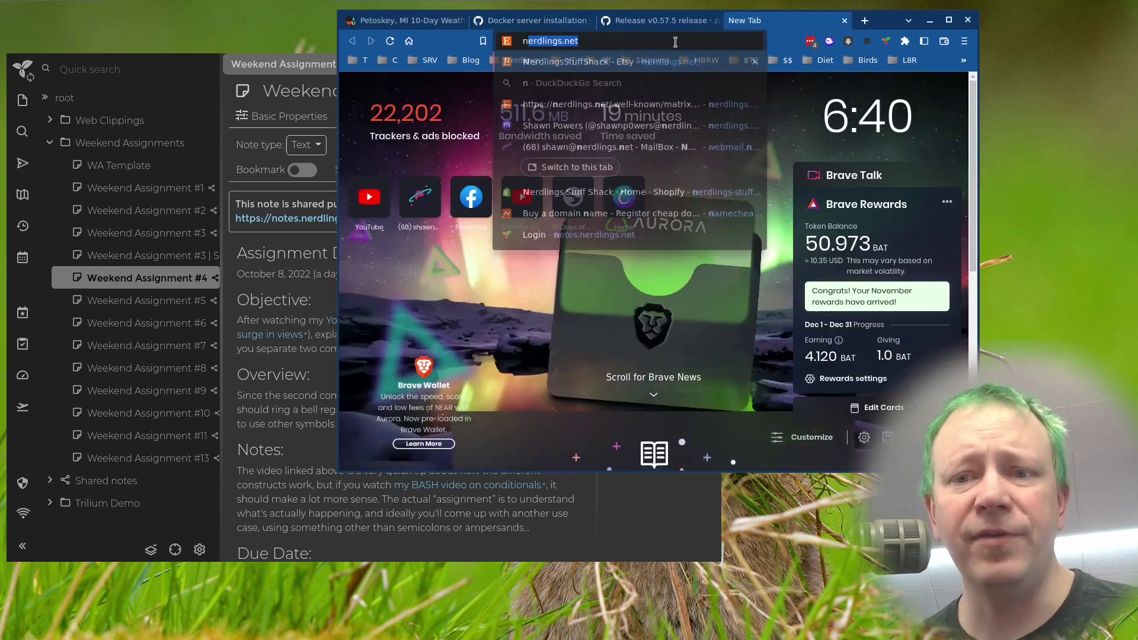
pyautogui.press('BackSpace')
pyautogui.write('otes.')
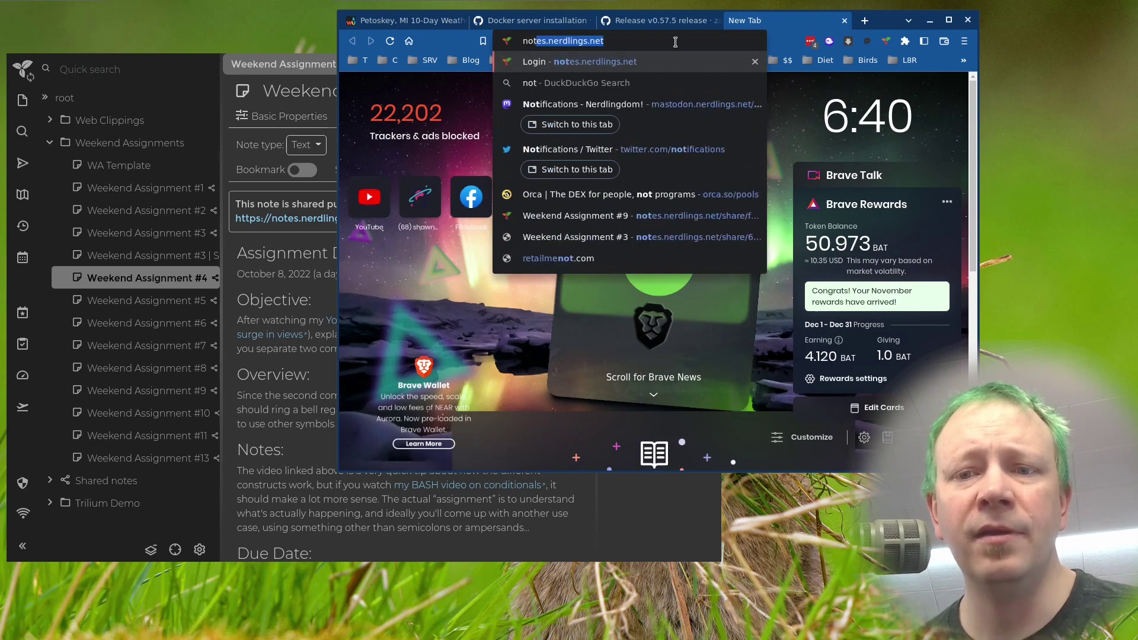
pyautogui.press('Return')
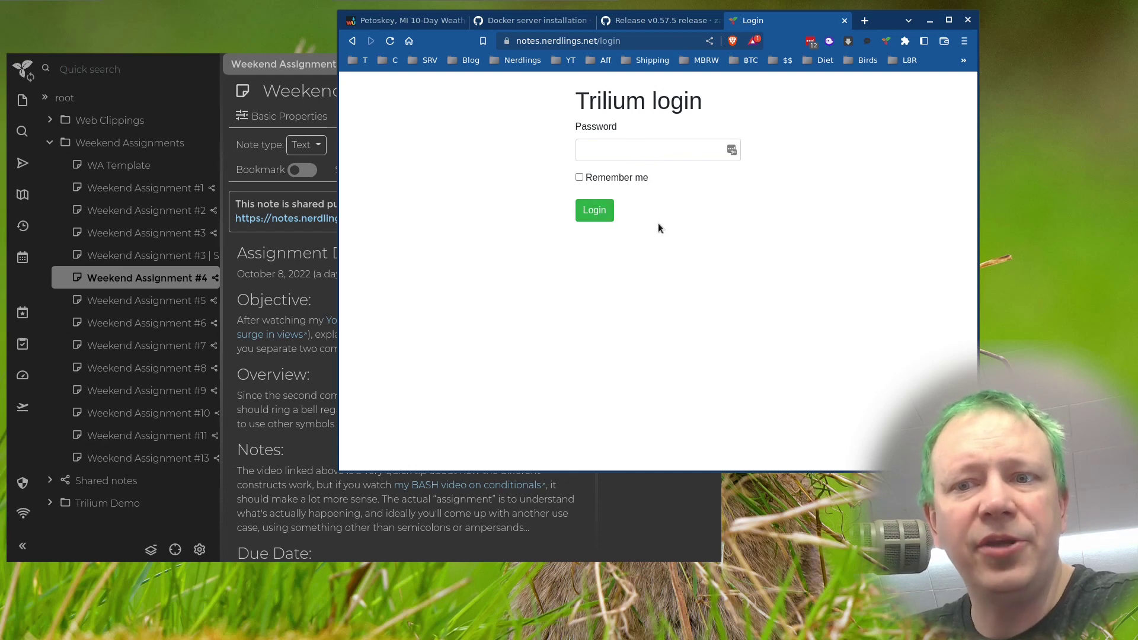
# - Collapse Weekend Assignment #4's Basic Properties panel and return to the Trilium web login page
pyautogui.click(191, 76)
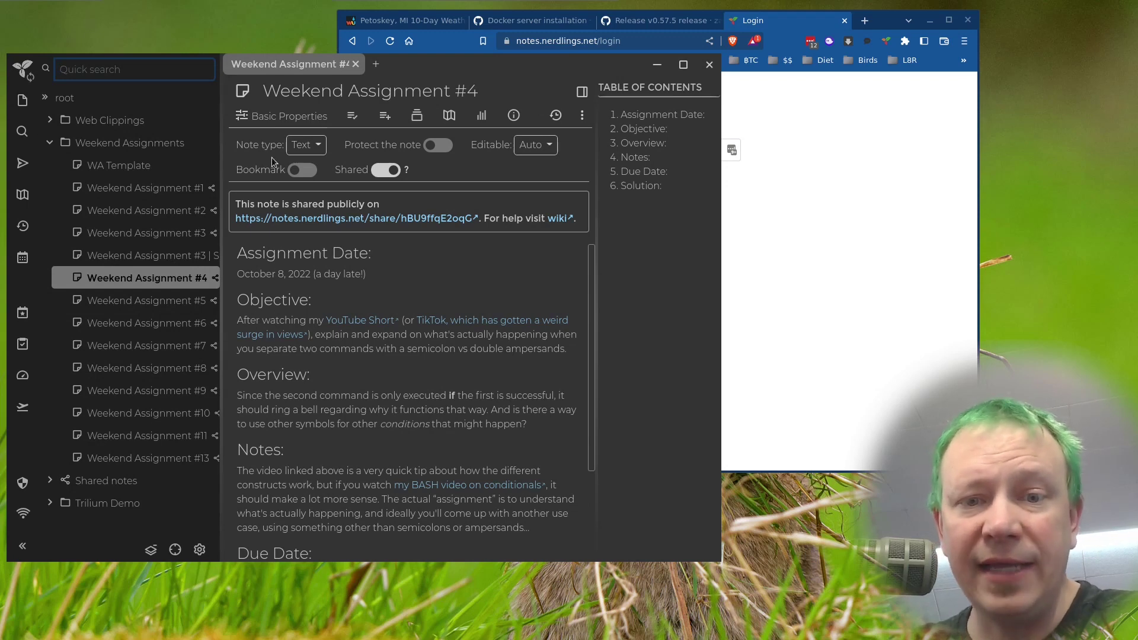
pyautogui.click(242, 116)
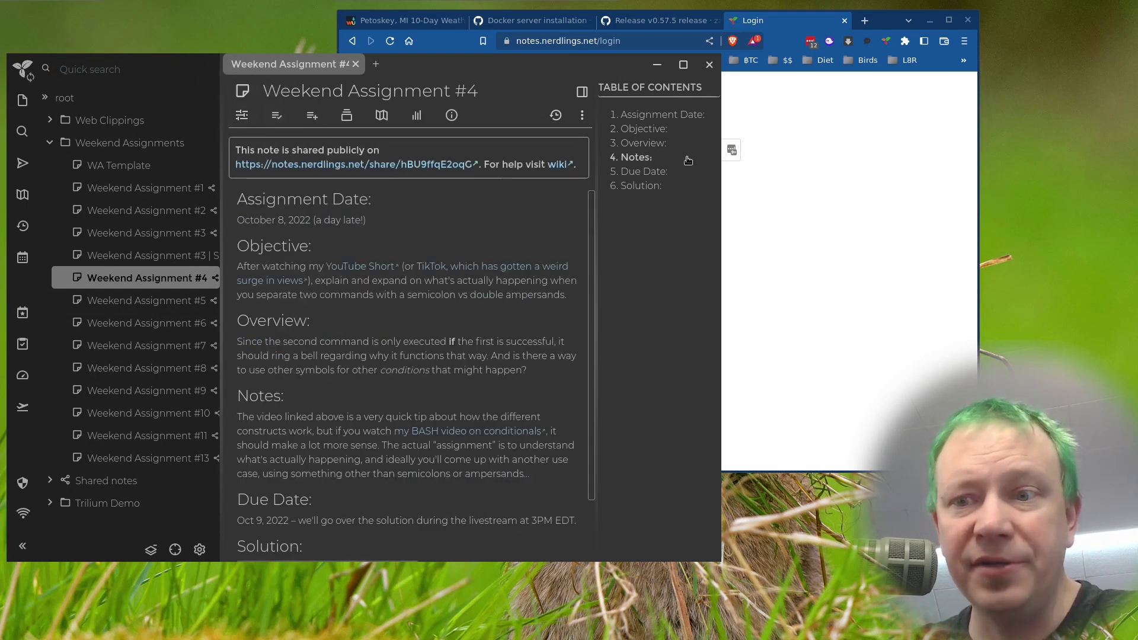
pyautogui.click(899, 198)
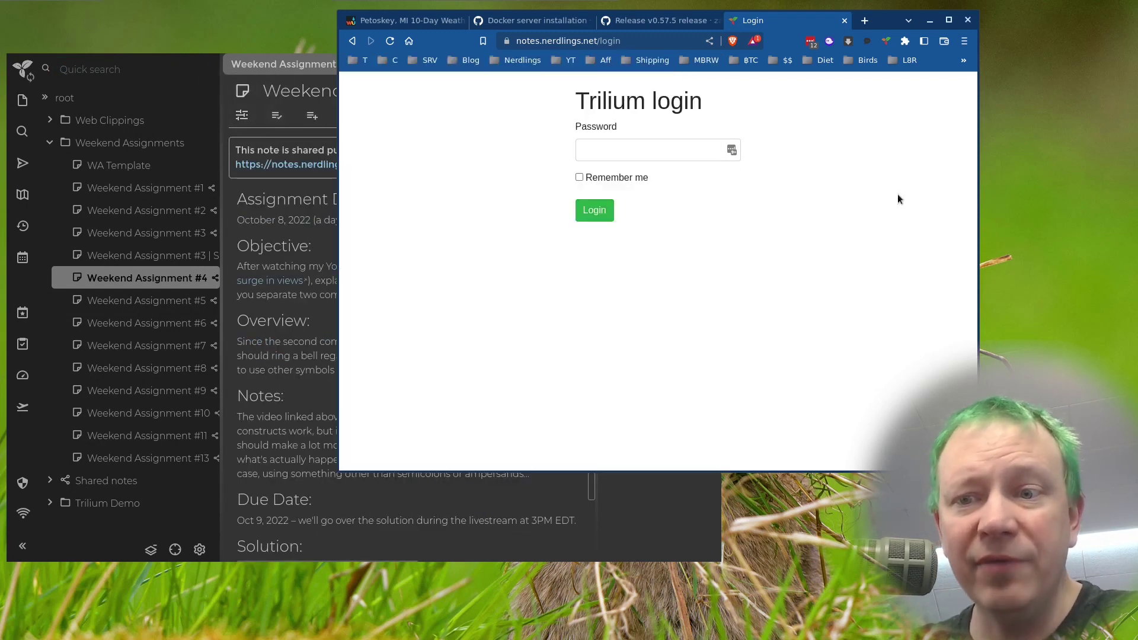
# - Switch to the 'Petoskey, MI 10-Day Weather' tab
pyautogui.click(407, 22)
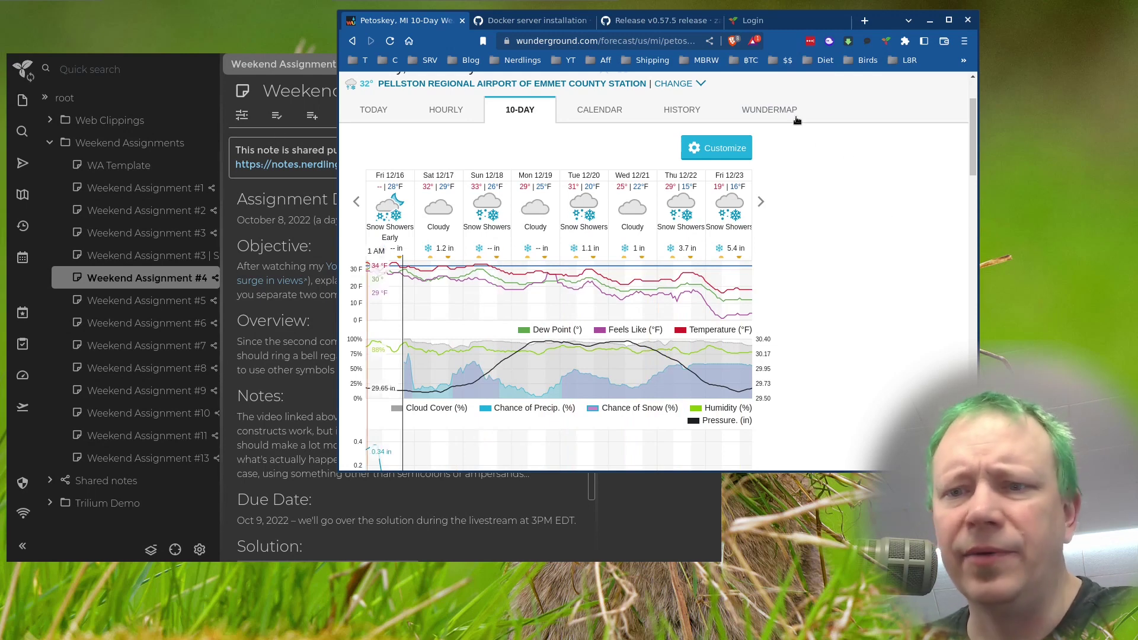
# - Clip a cropped screenshot of the Petoskey forecast chart and view the new note in Web Clippings
pyautogui.click(886, 42)
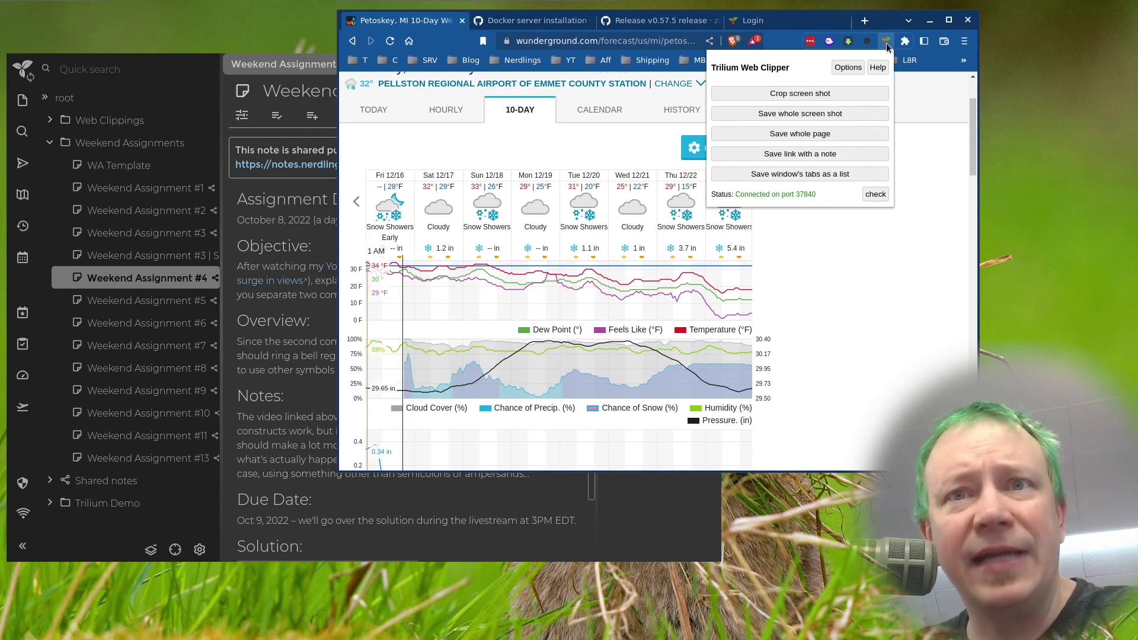
pyautogui.click(819, 95)
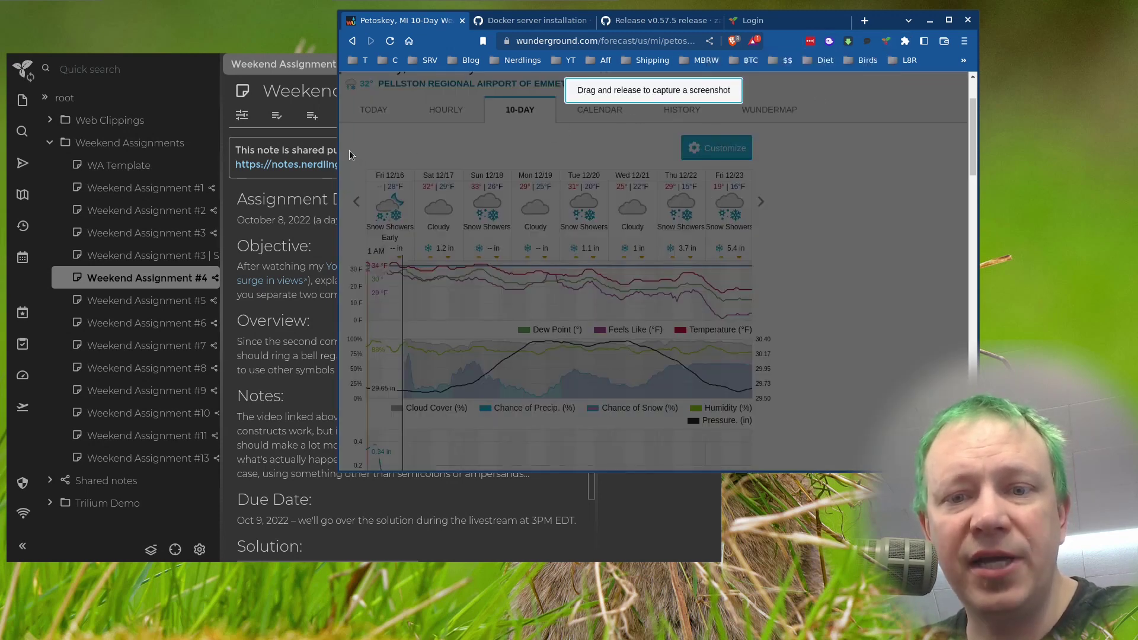
pyautogui.moveTo(351, 150); pyautogui.dragTo(795, 448)
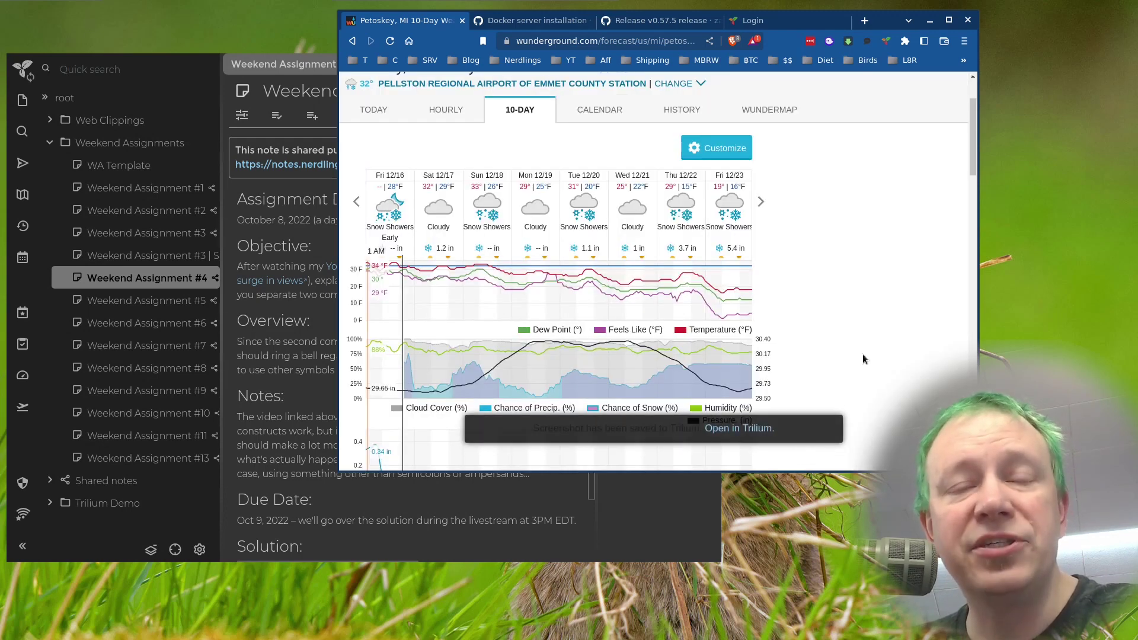
pyautogui.click(48, 120)
pyautogui.click(143, 302)
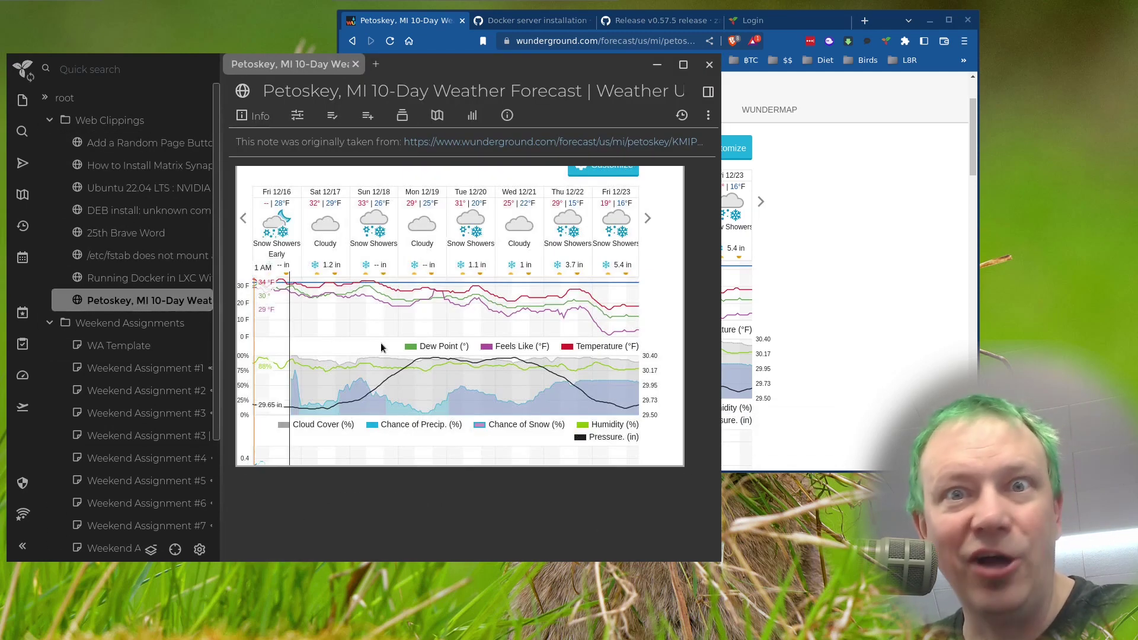
pyautogui.click(128, 304)
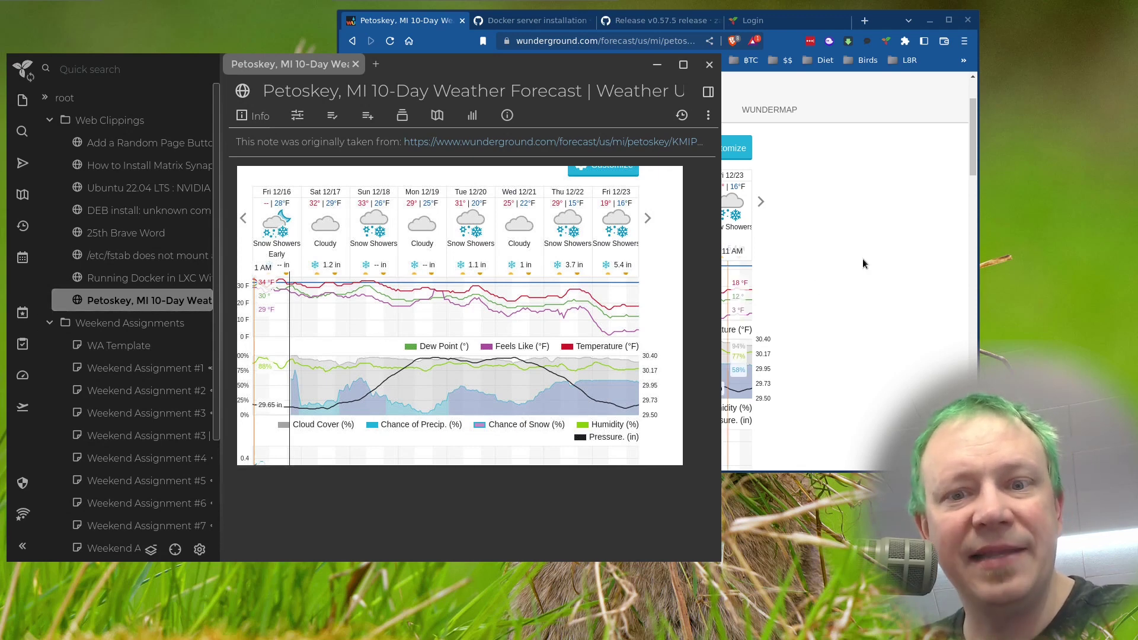
pyautogui.click(50, 120)
# - Save a whole-screen screenshot of the forecast with Web Clipper and check it in the Petoskey note
pyautogui.click(905, 213)
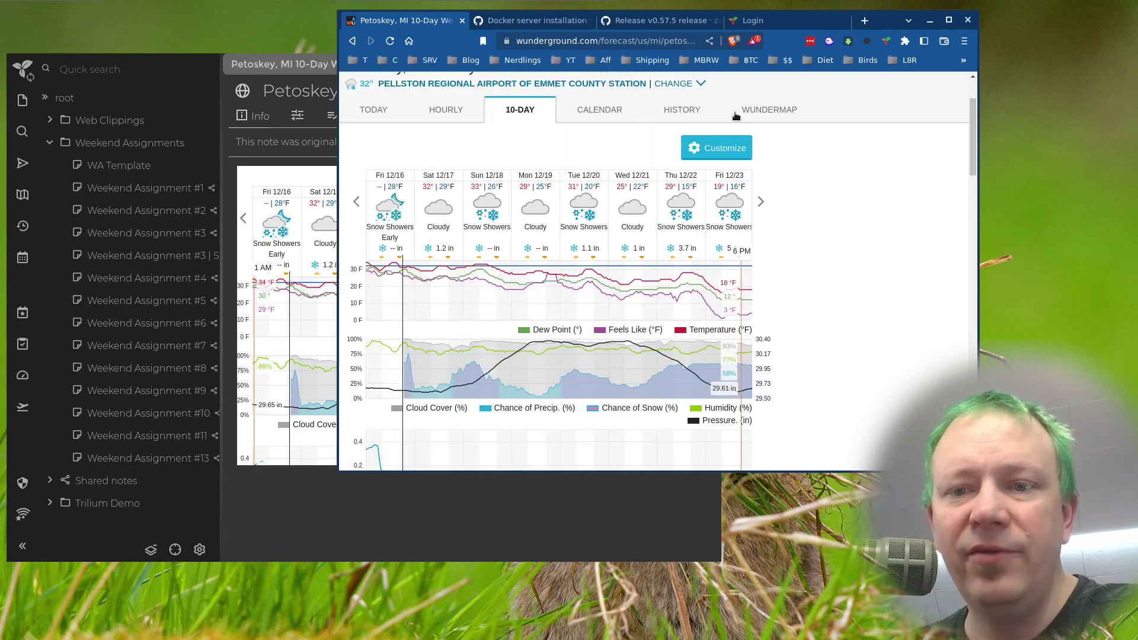
pyautogui.click(886, 41)
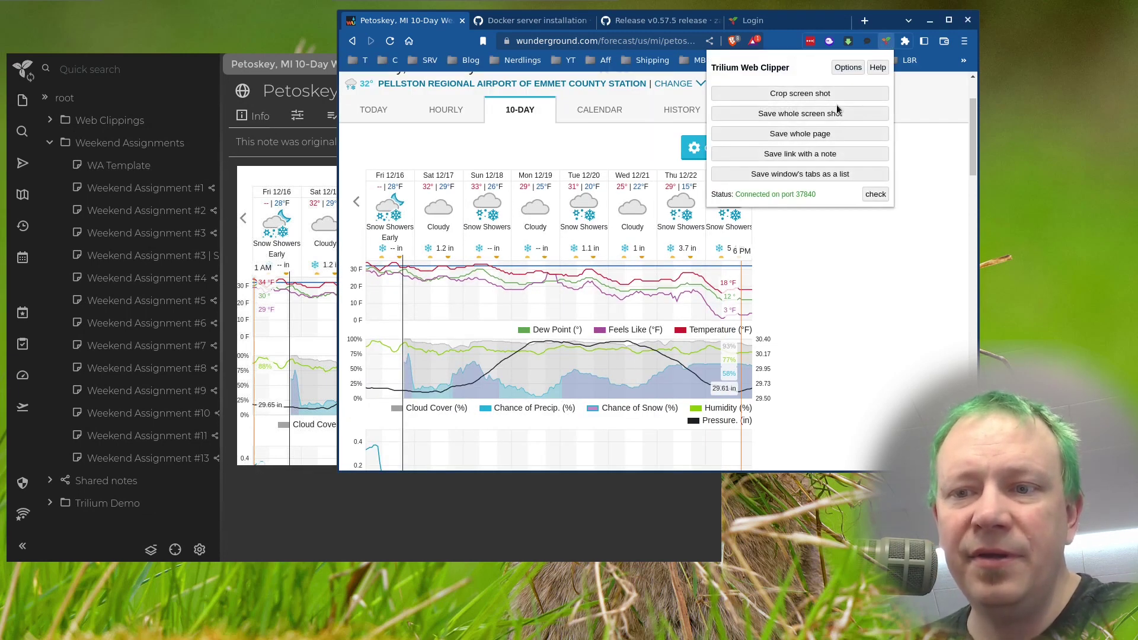
pyautogui.click(804, 114)
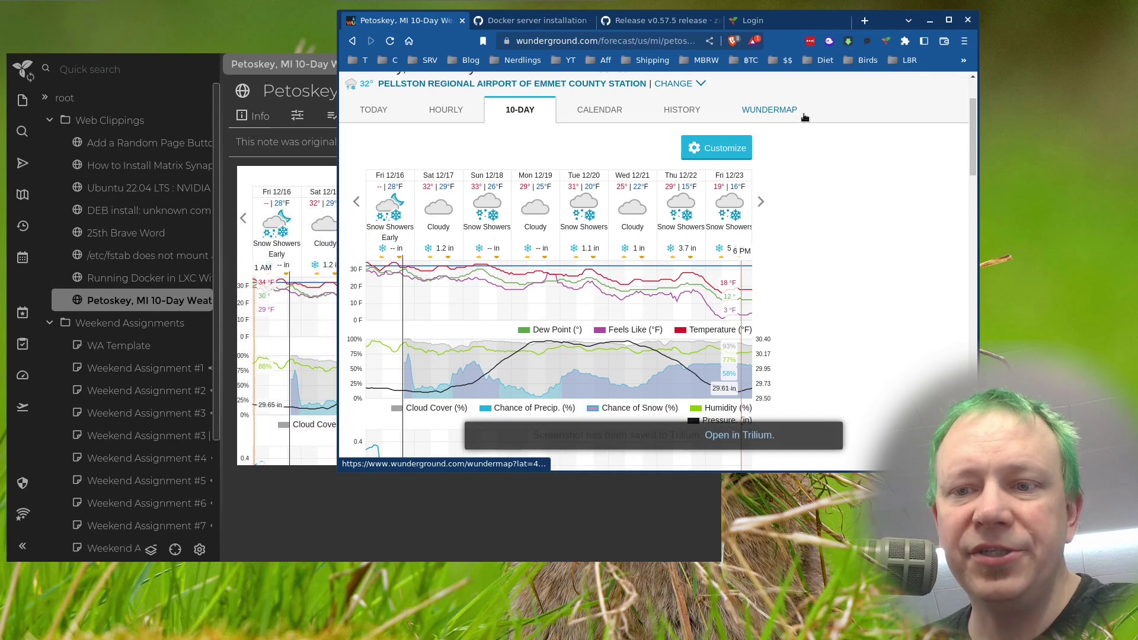
pyautogui.click(113, 304)
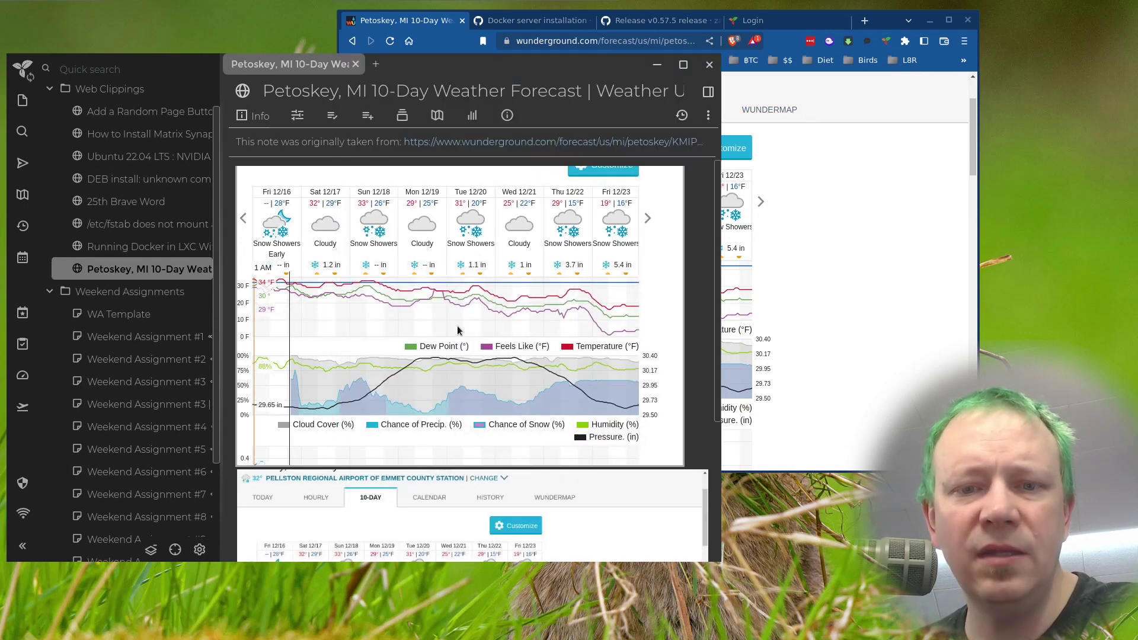
pyautogui.scroll(-6, 440, 326)
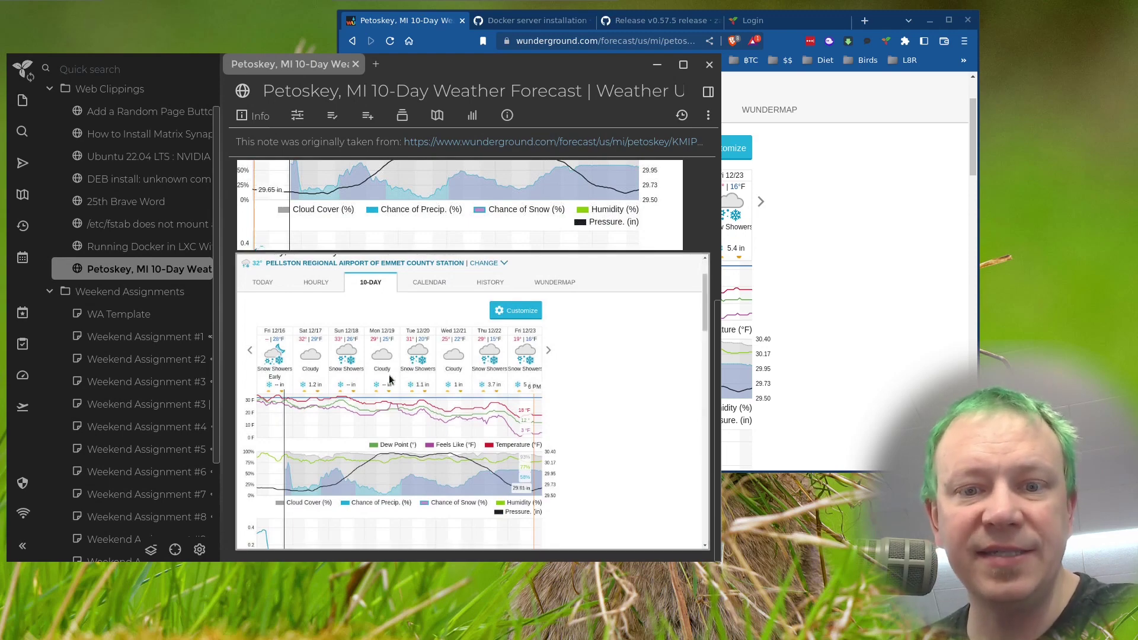
pyautogui.scroll(3, 391, 380)
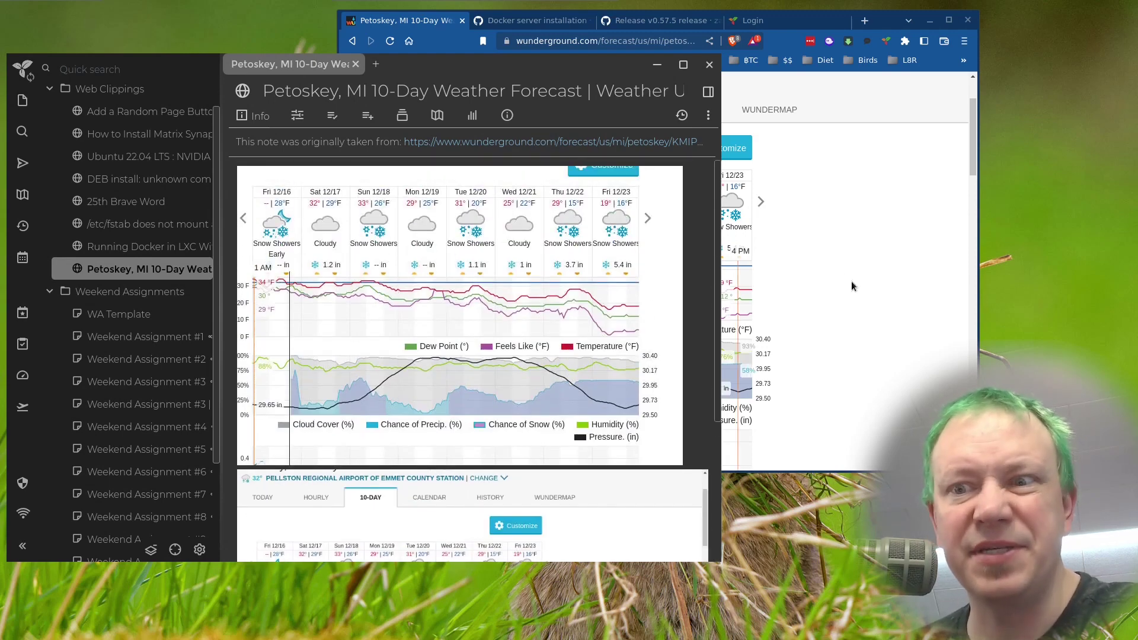
pyautogui.click(889, 271)
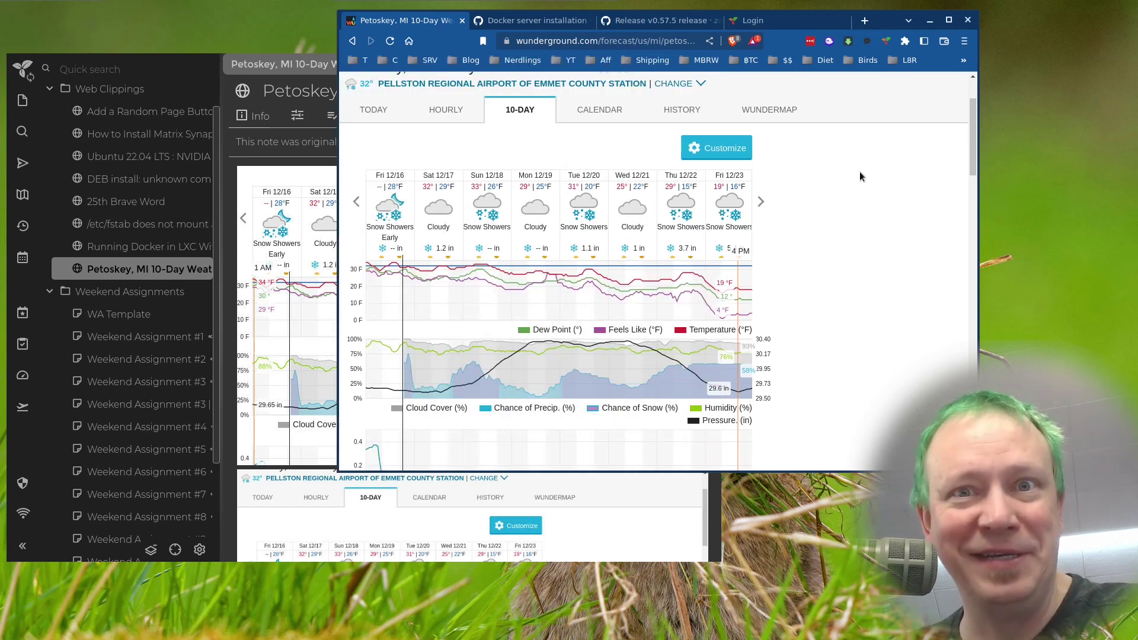
# - Save the whole forecast page with Web Clipper and open the new Petoskey 10-Day Weather Forecast note
pyautogui.click(887, 41)
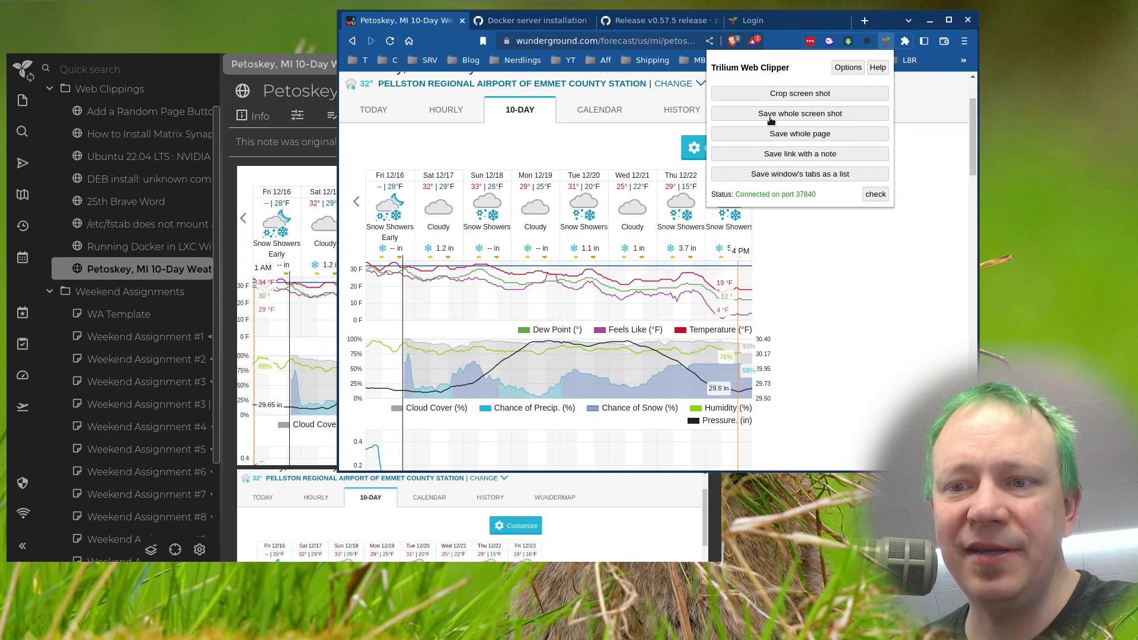
pyautogui.click(810, 138)
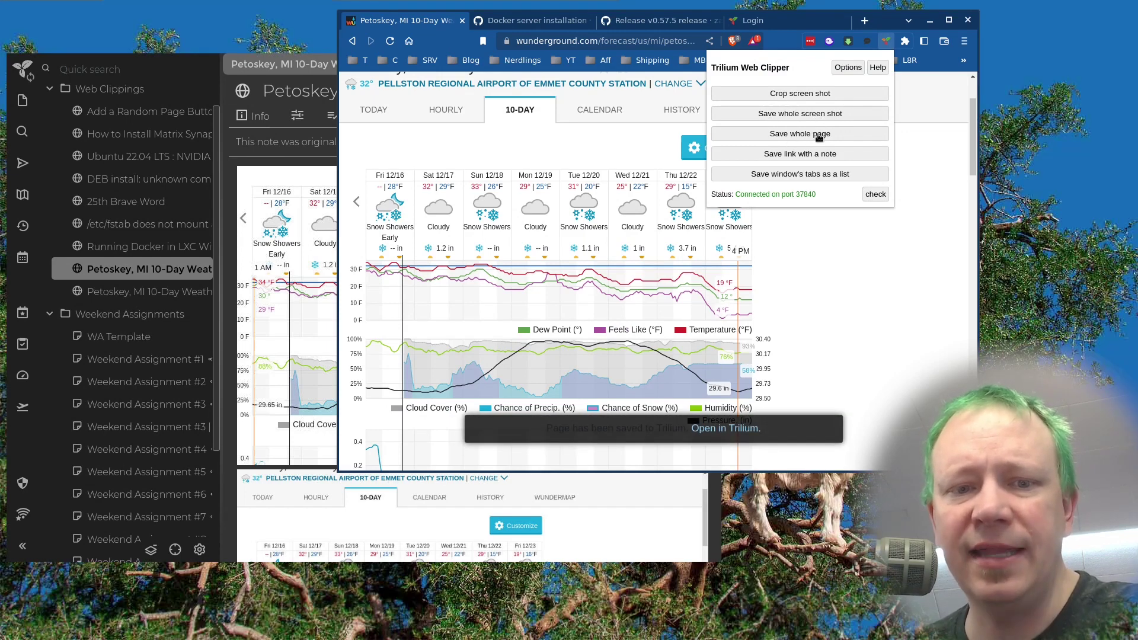
pyautogui.click(120, 300)
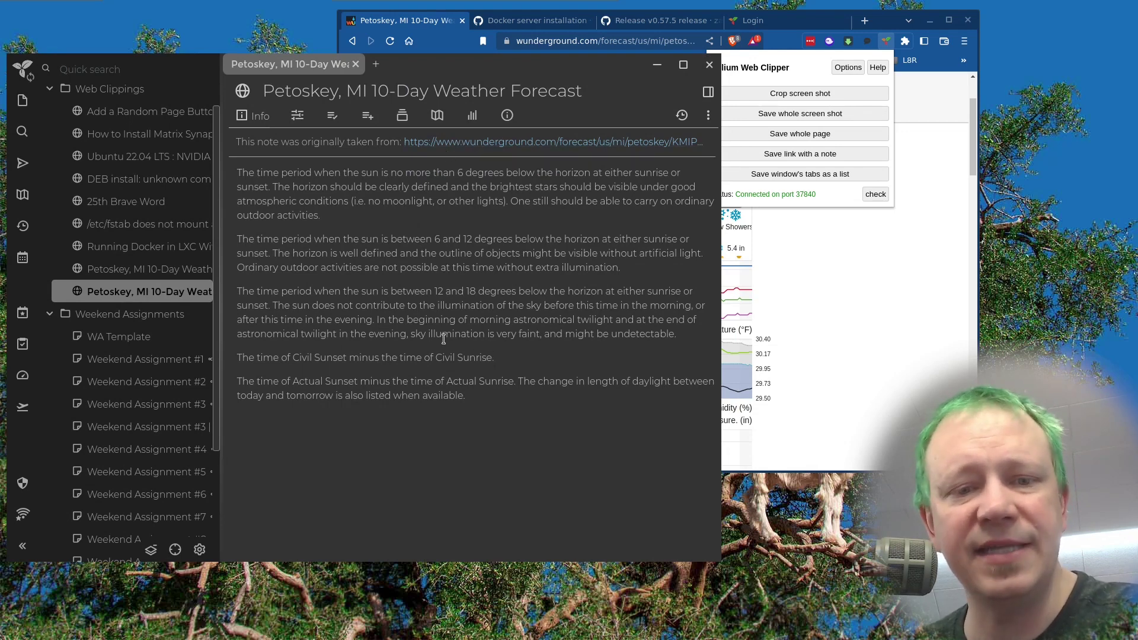
pyautogui.click(889, 361)
pyautogui.click(885, 40)
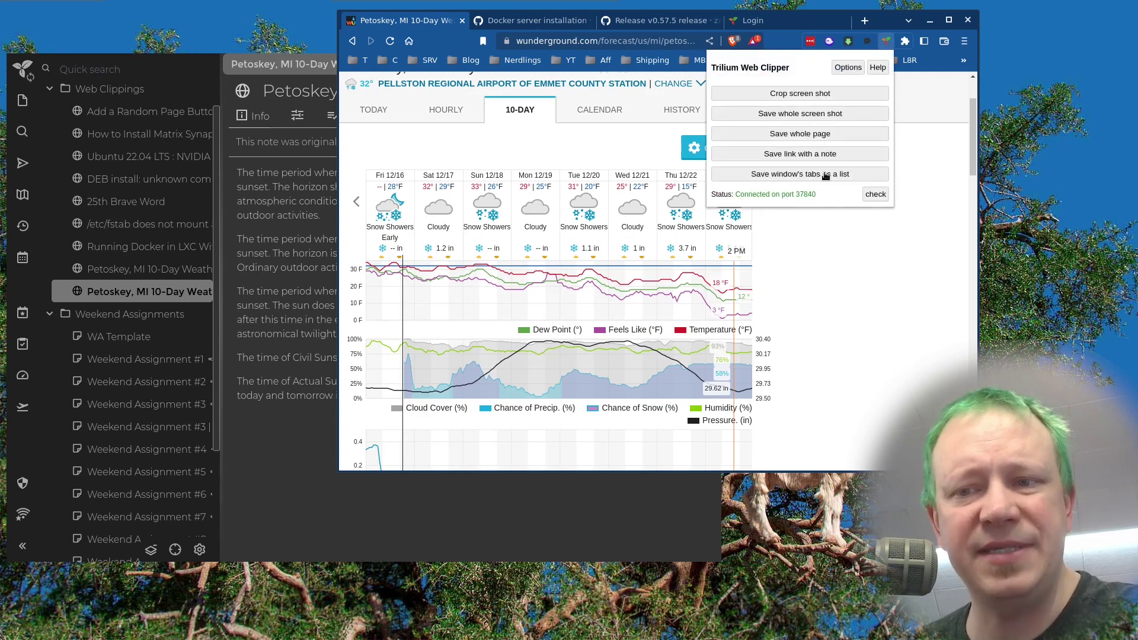
# - Save the four open tabs as a '4 browser tabs' link list and review it
pyautogui.click(824, 174)
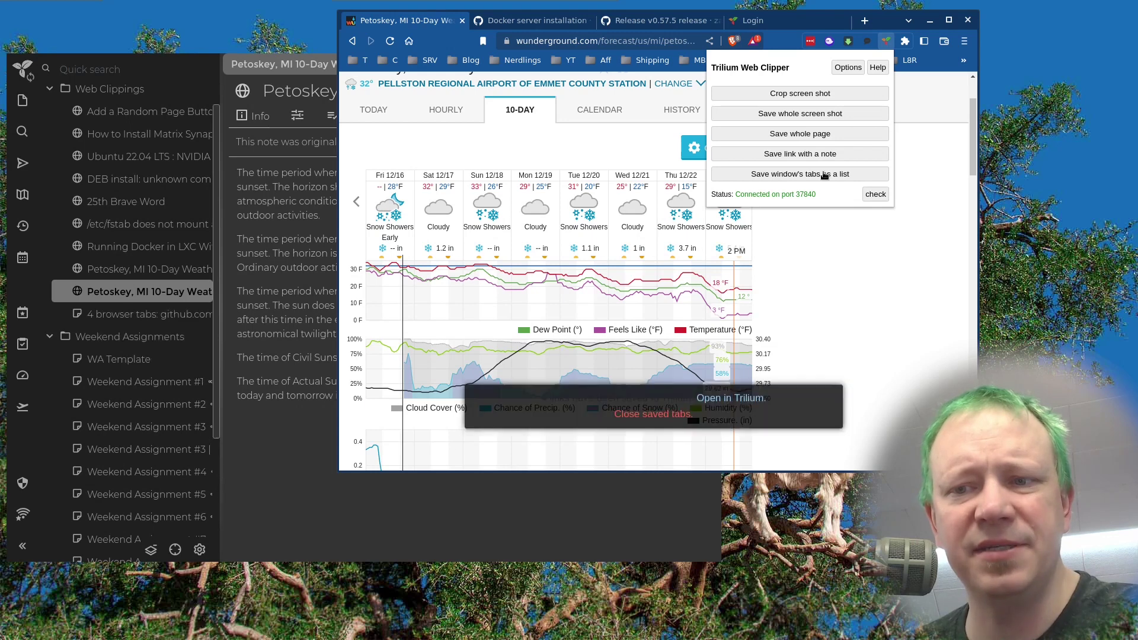
pyautogui.click(134, 322)
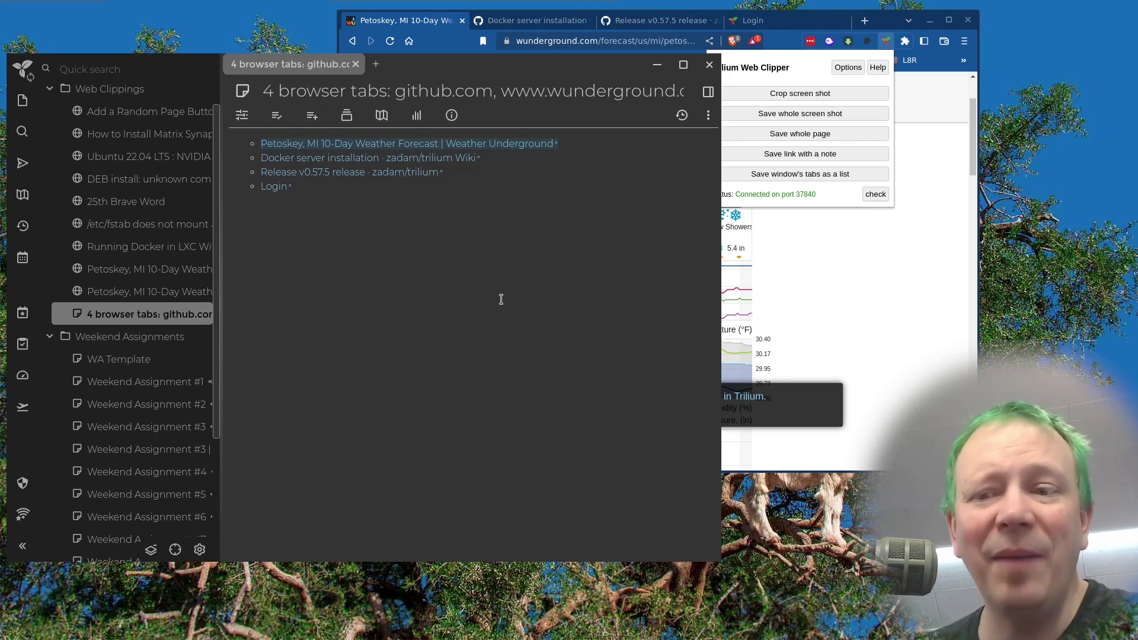
pyautogui.click(880, 282)
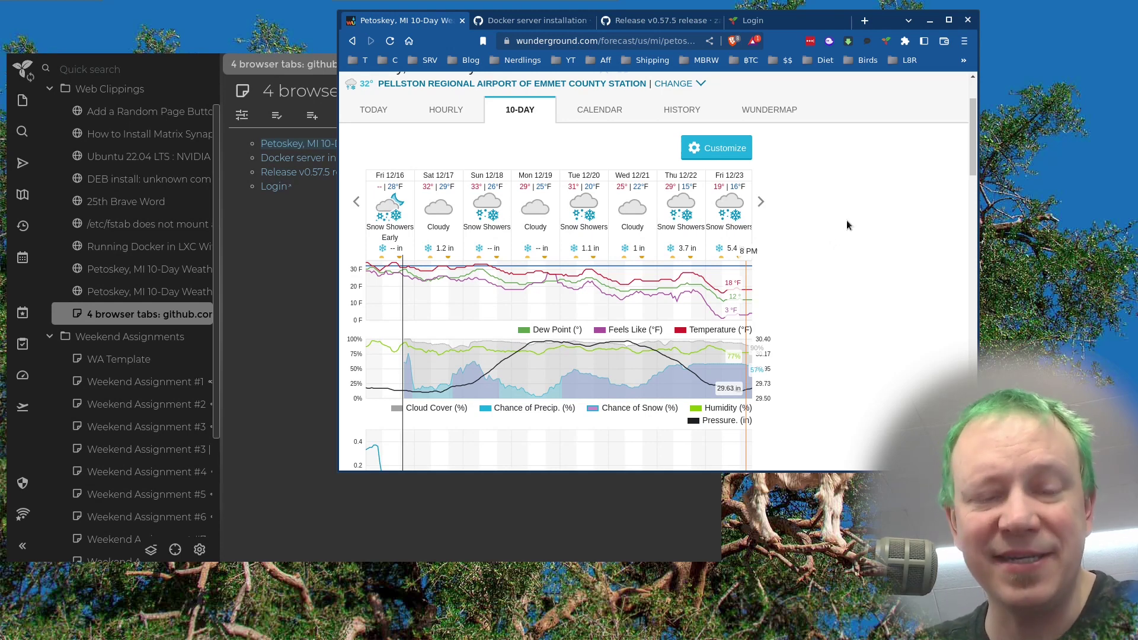
# - Open Weekend Assignment #3 and read its count-to-5-in-five-ways task
pyautogui.click(142, 426)
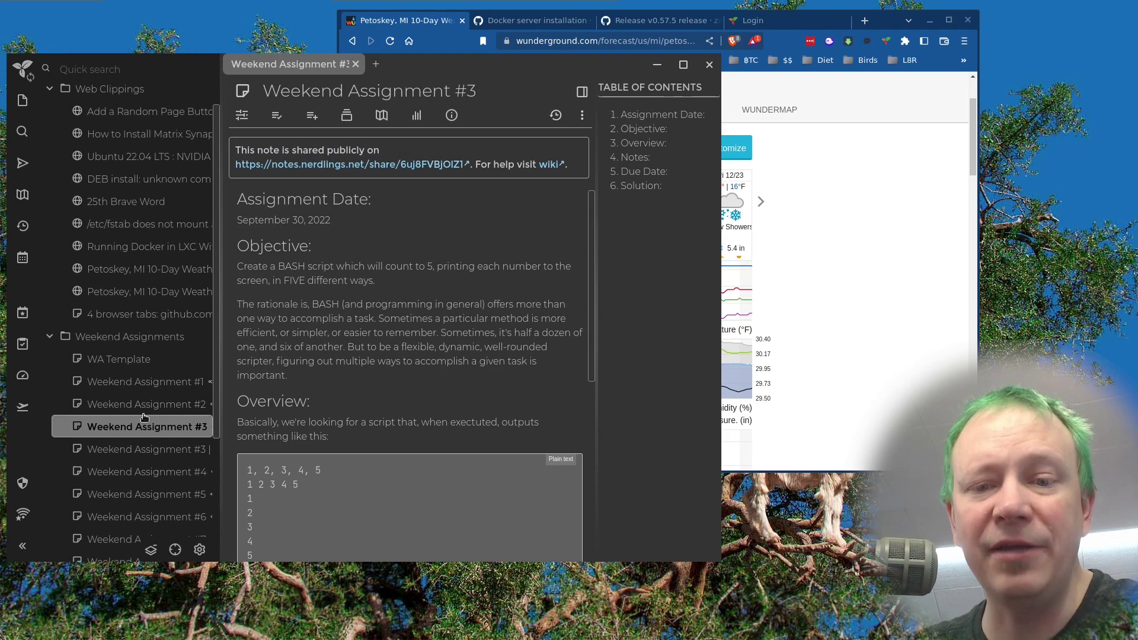
pyautogui.scroll(-6, 388, 334)
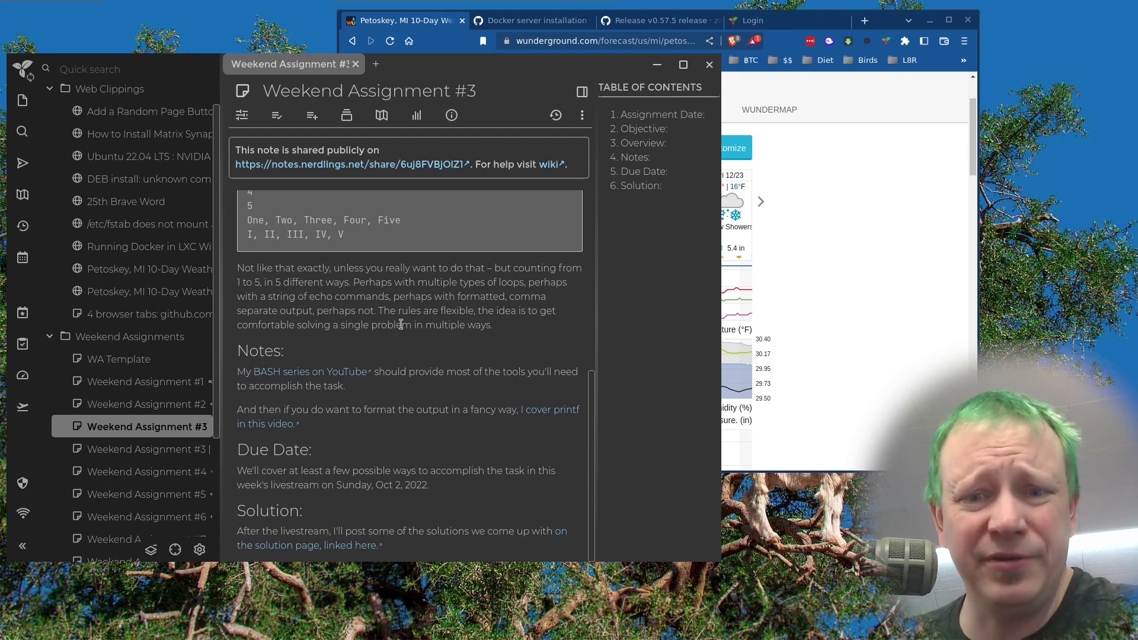
pyautogui.scroll(6, 402, 325)
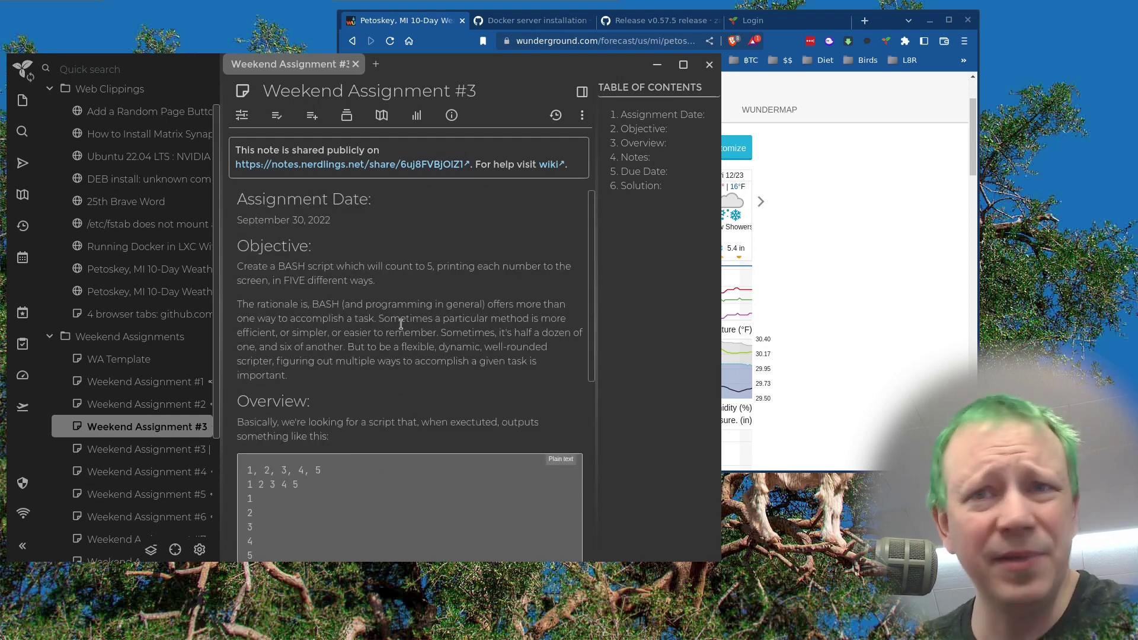